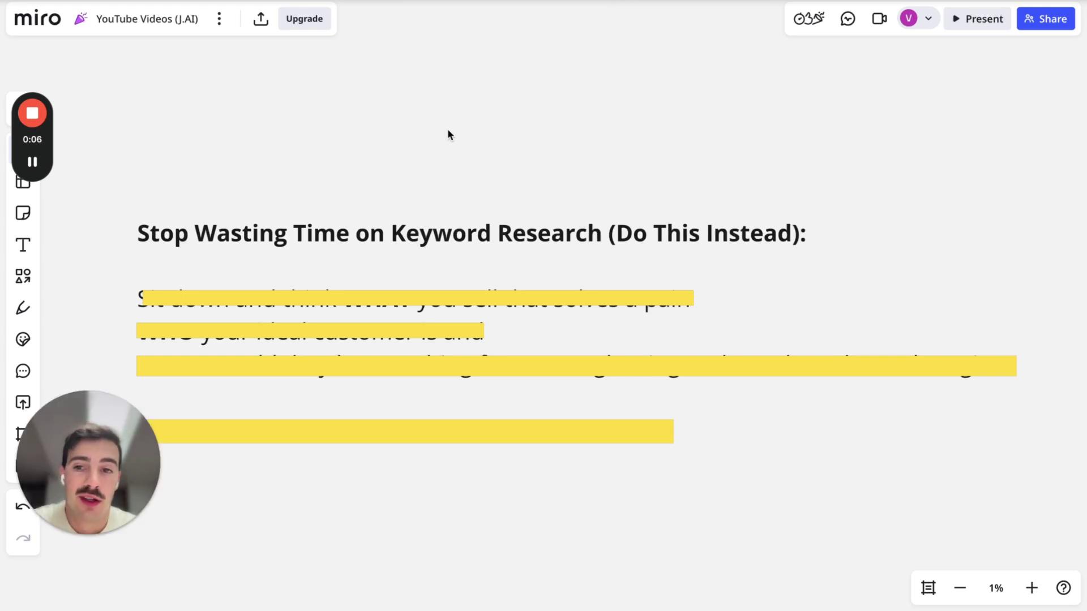
Step: Review the Ahrefs Lite, Standard and Advanced monthly prices on the Plans & pricing page
scroll(447, 135, down, 3)
scroll(447, 134, left, 2)
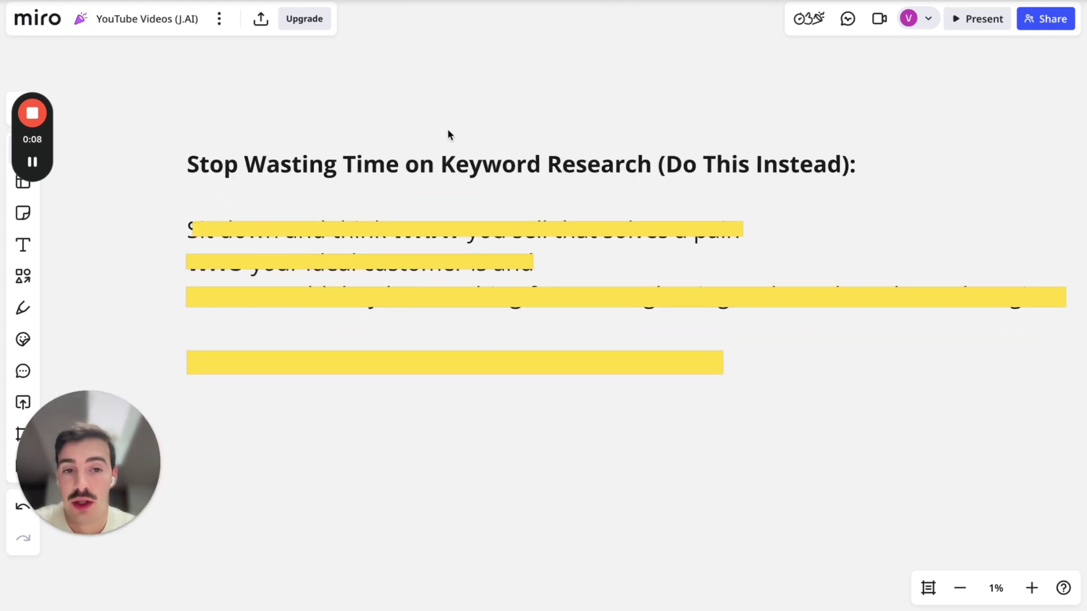
key(ctrl+Tab)
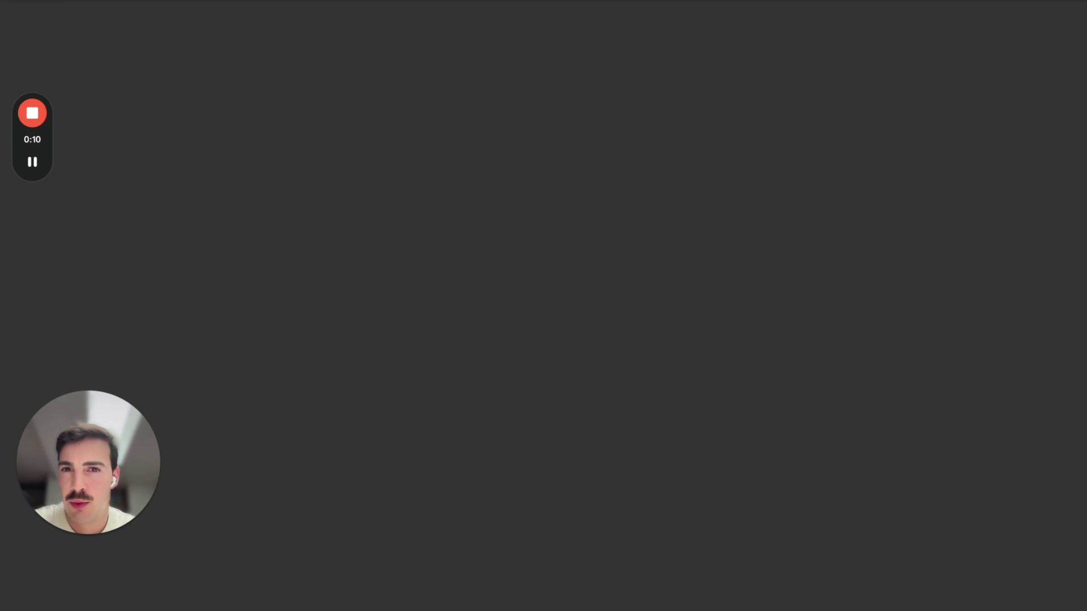
scroll(453, 283, down, 2)
scroll(447, 255, down, 2)
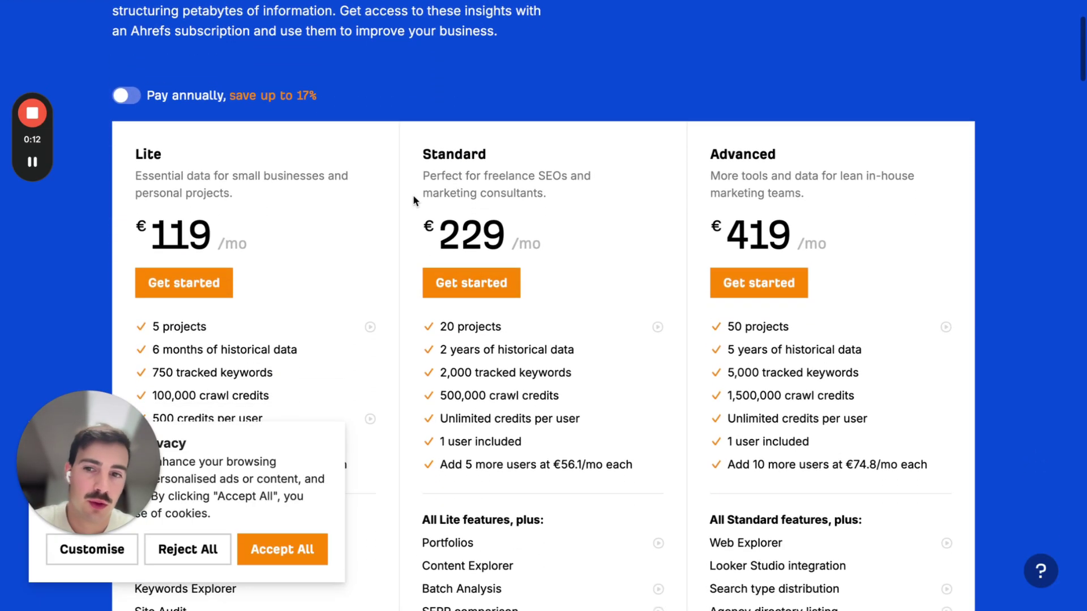
drag(572, 223, 718, 224)
click(686, 114)
scroll(686, 114, down, 1)
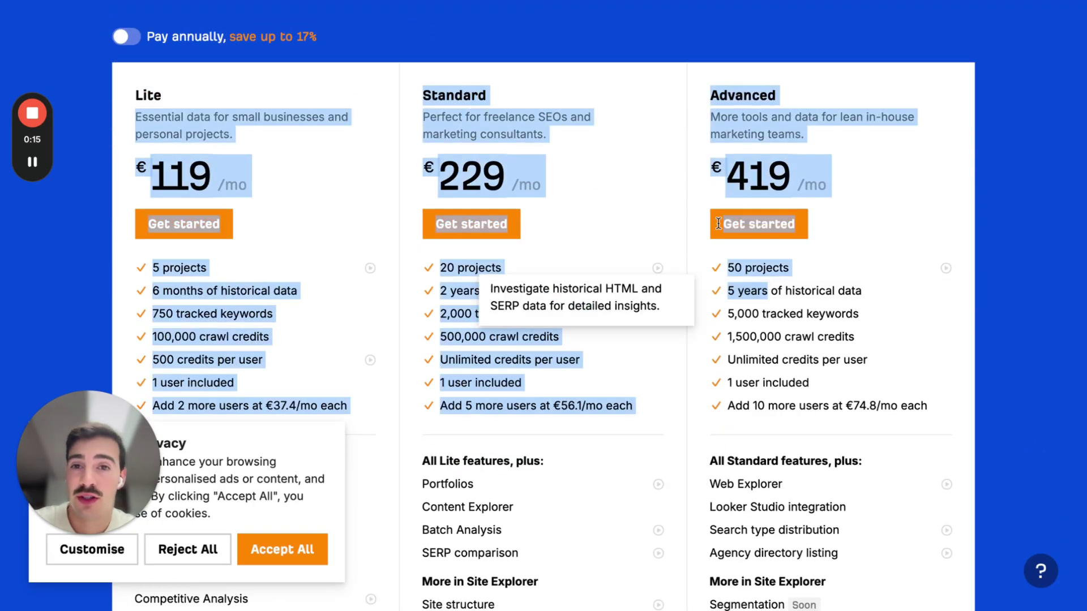
click(645, 82)
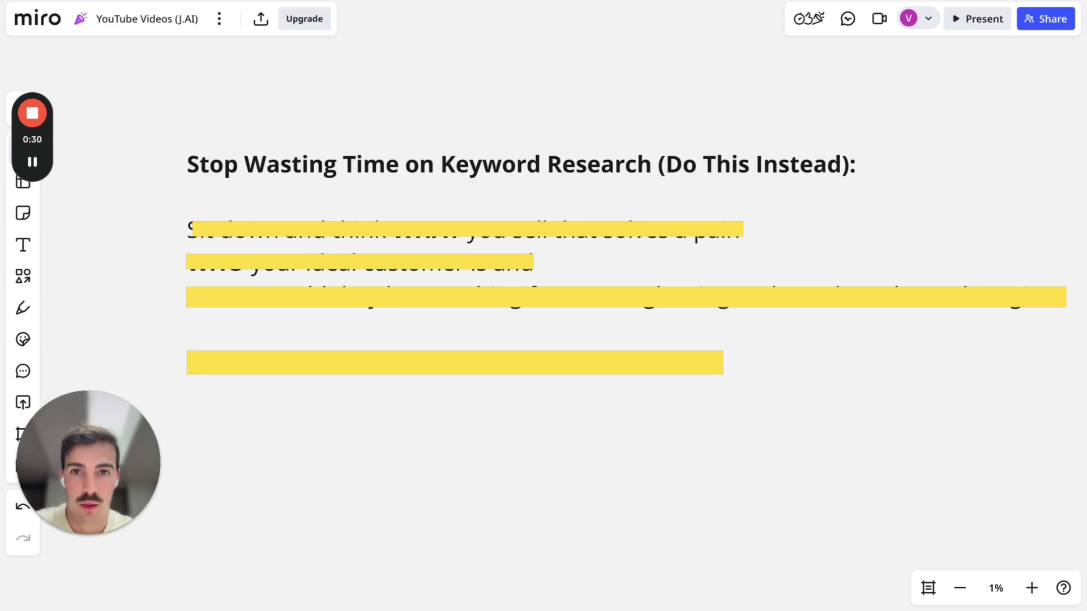
Step: With the pen, start underlining 'Keyword' and sketch letters F B C P G above the title
key(p)
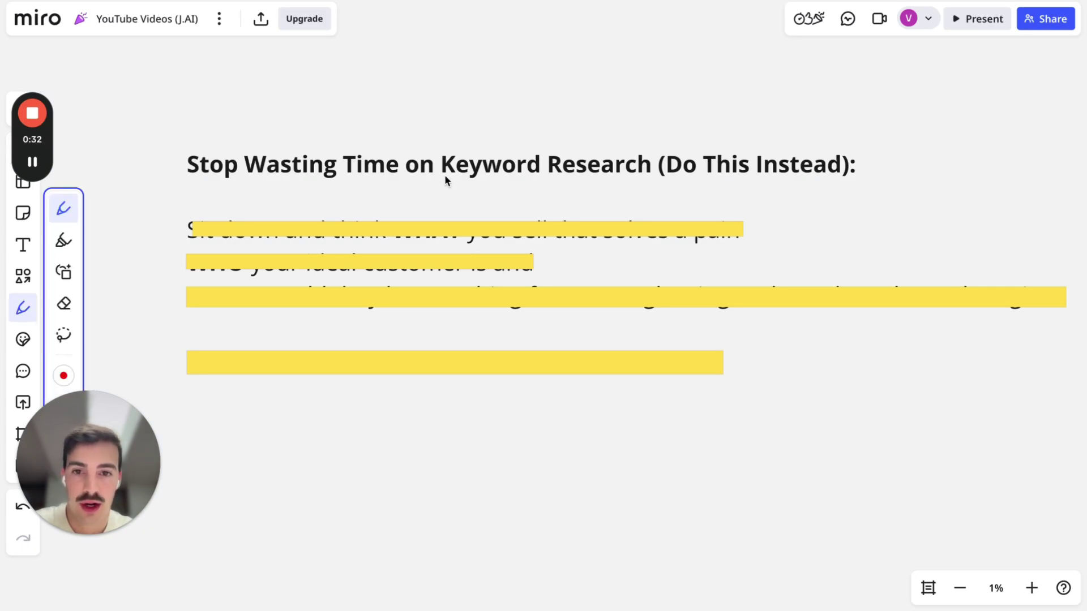
drag(485, 177, 470, 179)
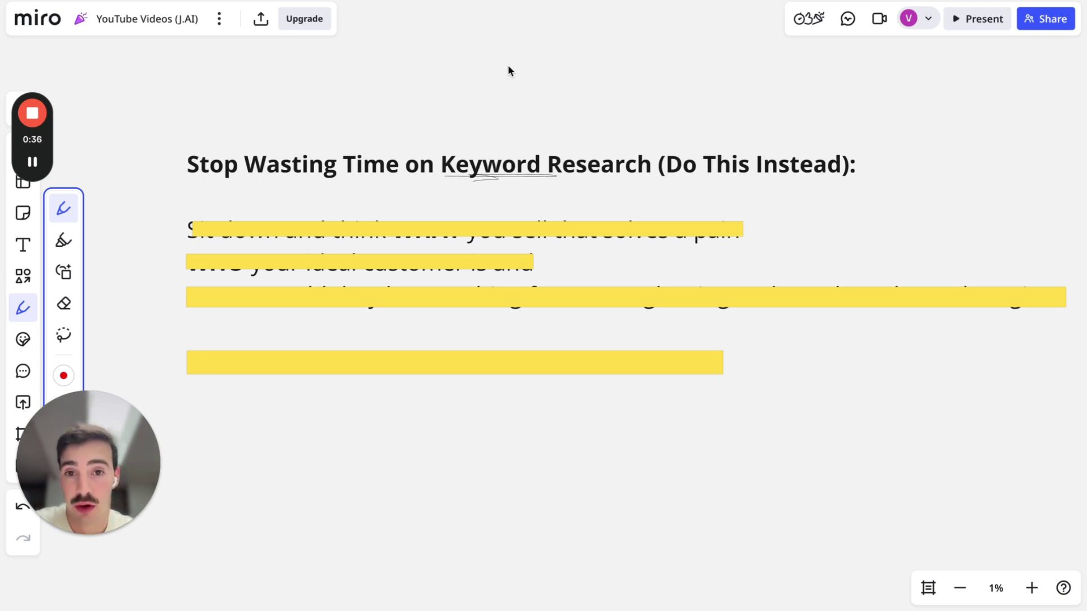
drag(507, 96, 545, 96)
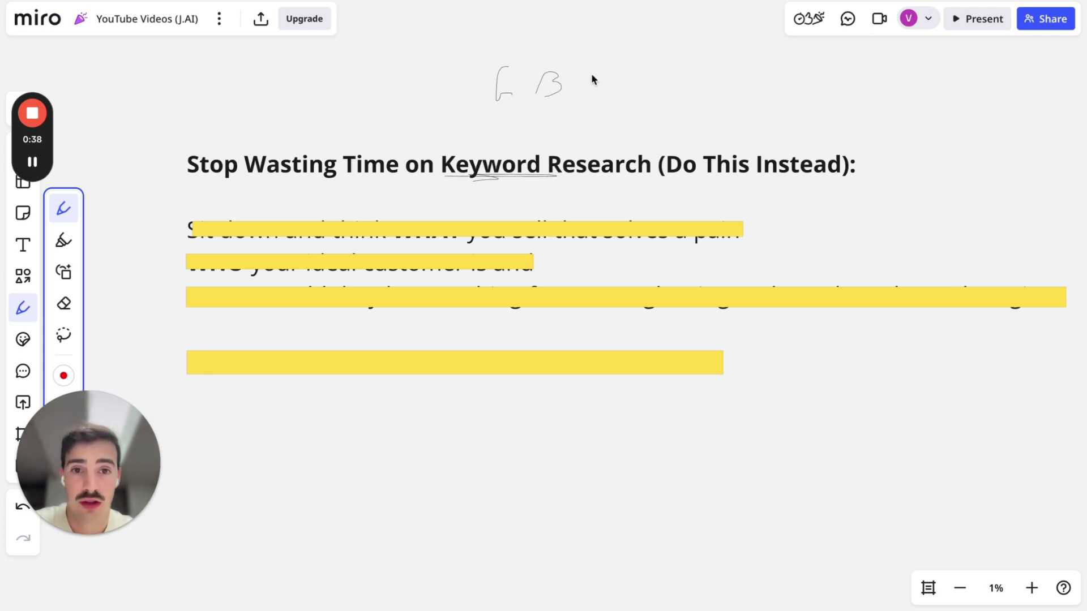
drag(680, 83, 691, 90)
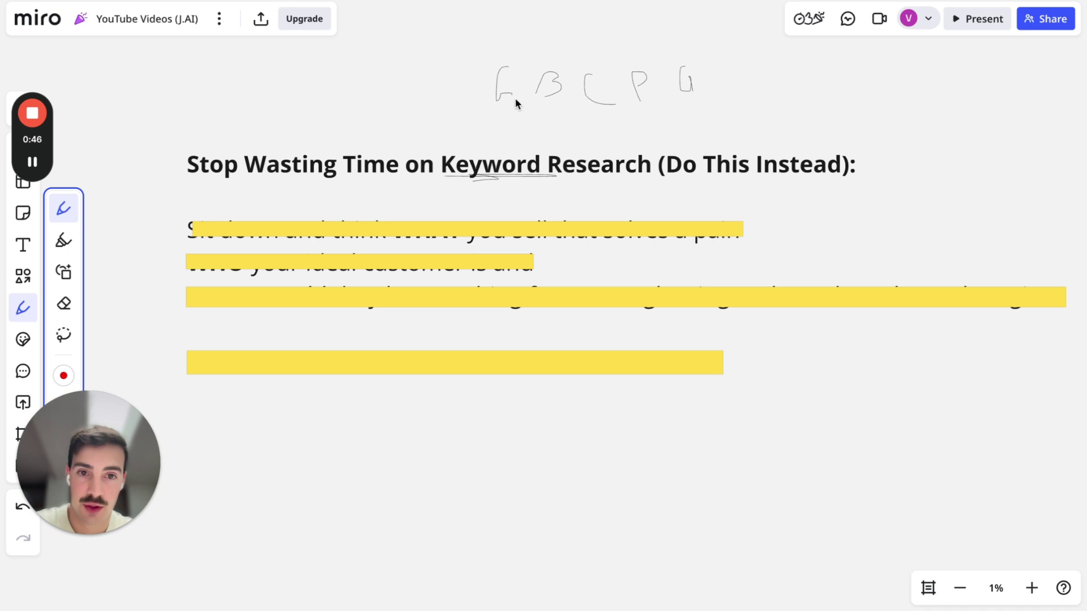
Step: Extend the underline beneath 'Keyword Research' and circle the word 'Keyword'
drag(539, 175, 678, 176)
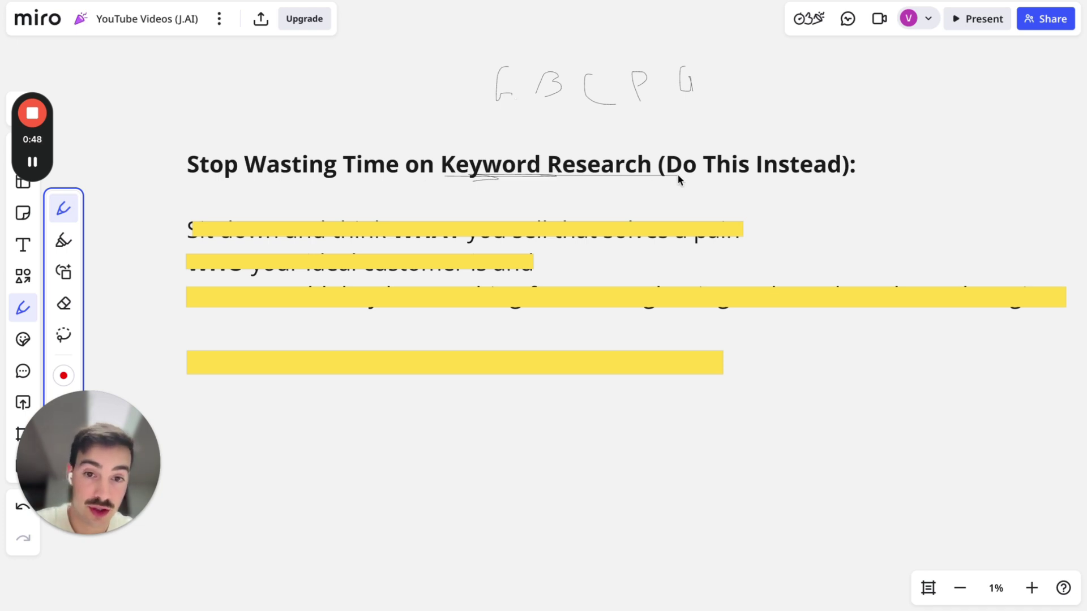
mouse_move(519, 146)
mouse_down()
mouse_move(507, 202)
mouse_move(525, 142)
mouse_up()
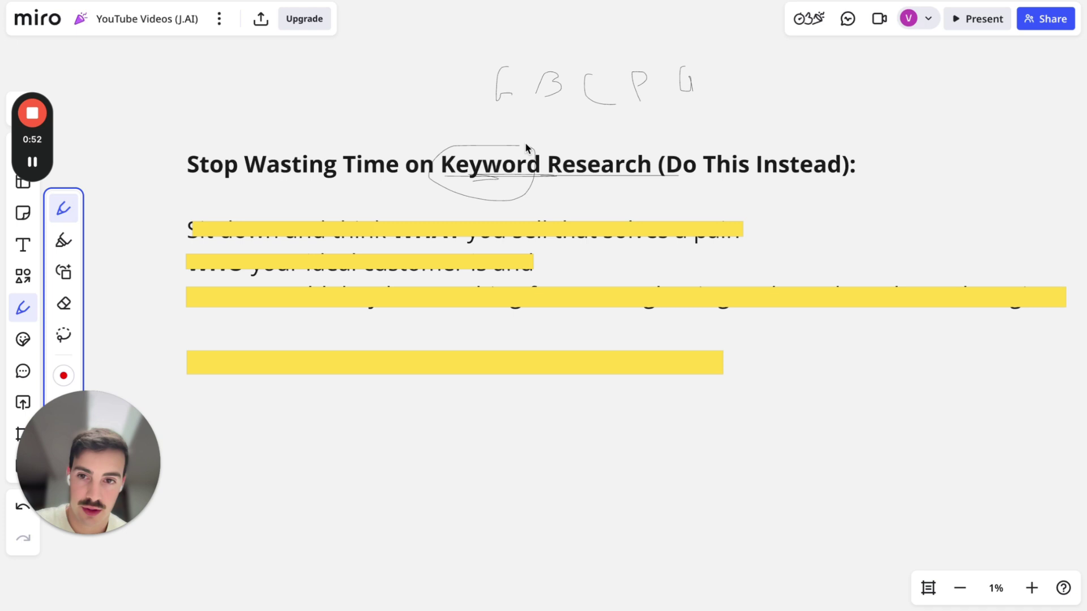
drag(29, 143, 1075, 609)
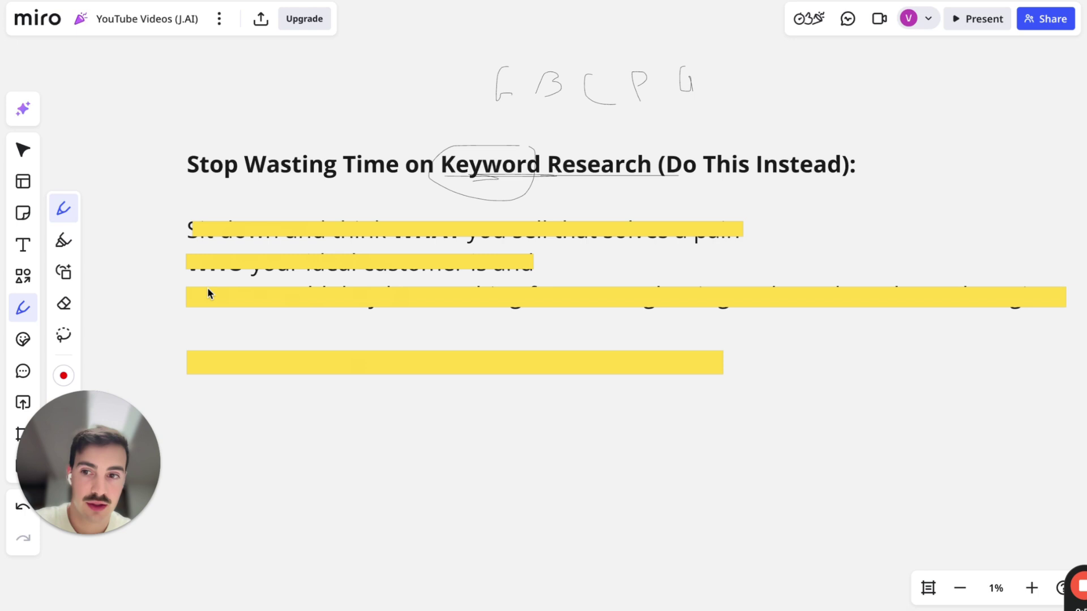
click(25, 150)
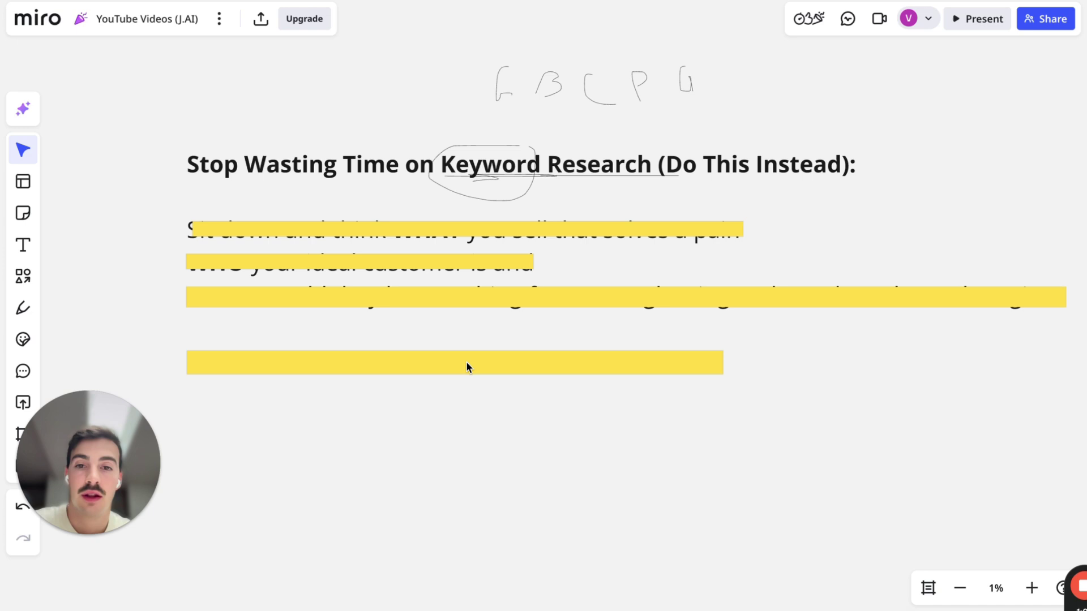
Step: Delete the yellow bar over the first line and draw a long line down from WHAT
click(343, 236)
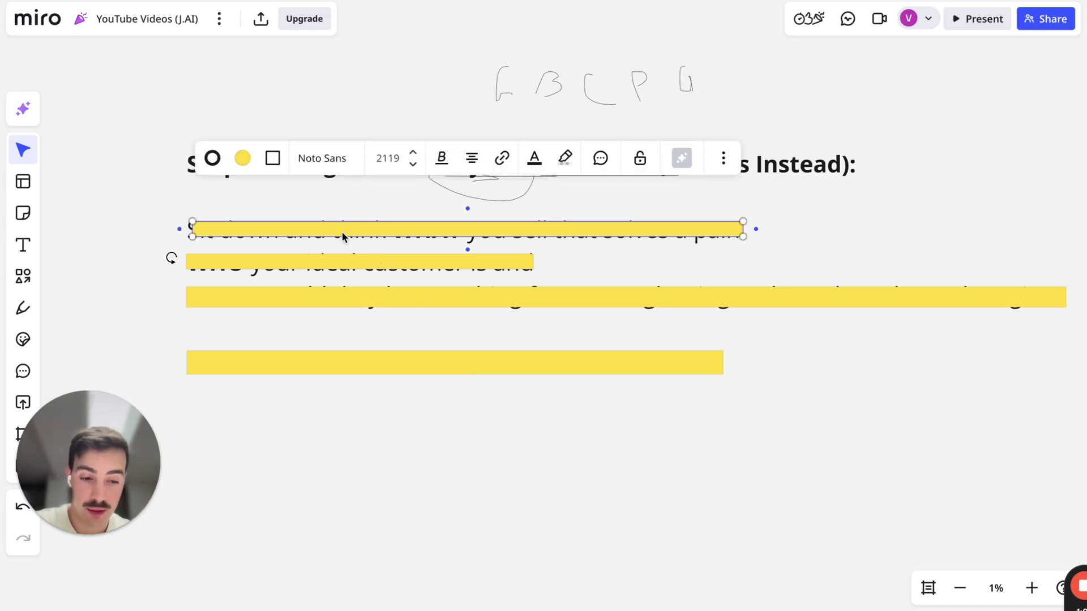
key(Delete)
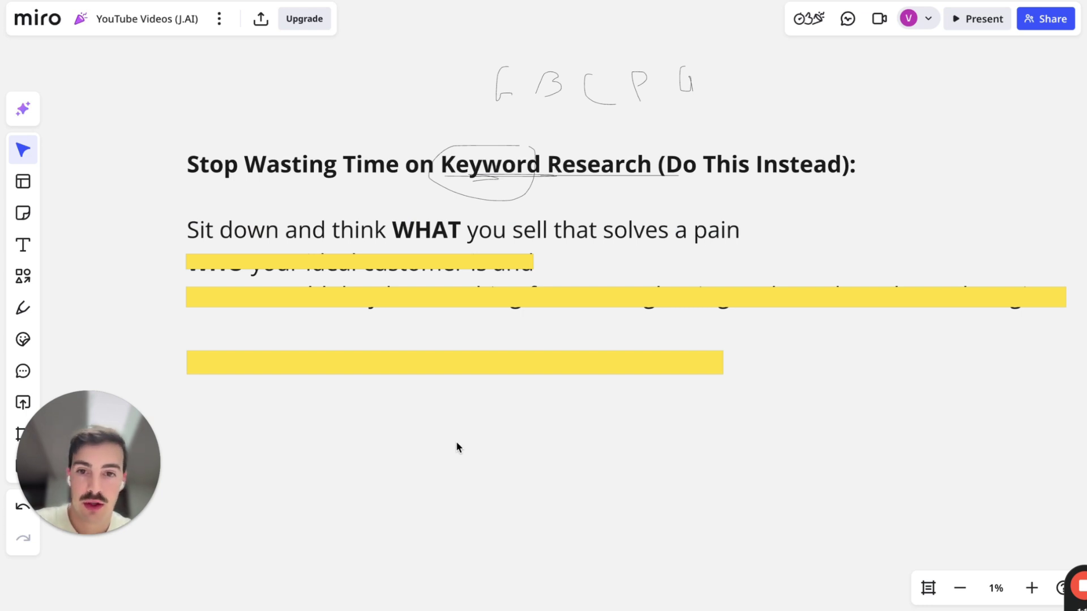
key(p)
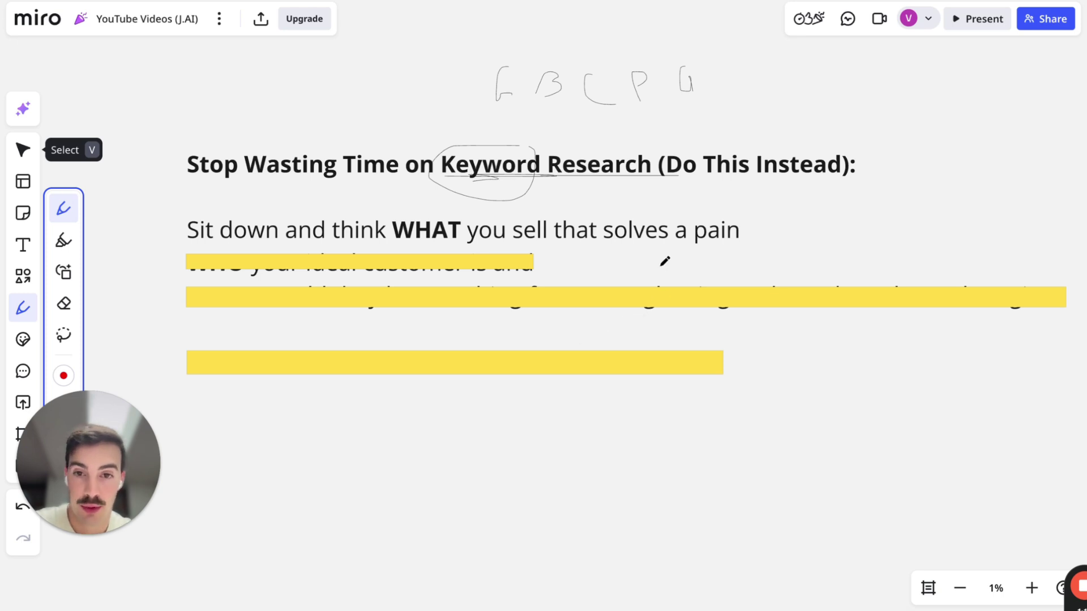
scroll(662, 260, left, 1)
mouse_move(457, 223)
mouse_down()
mouse_move(422, 412)
mouse_move(428, 437)
mouse_move(453, 412)
mouse_move(444, 434)
mouse_up()
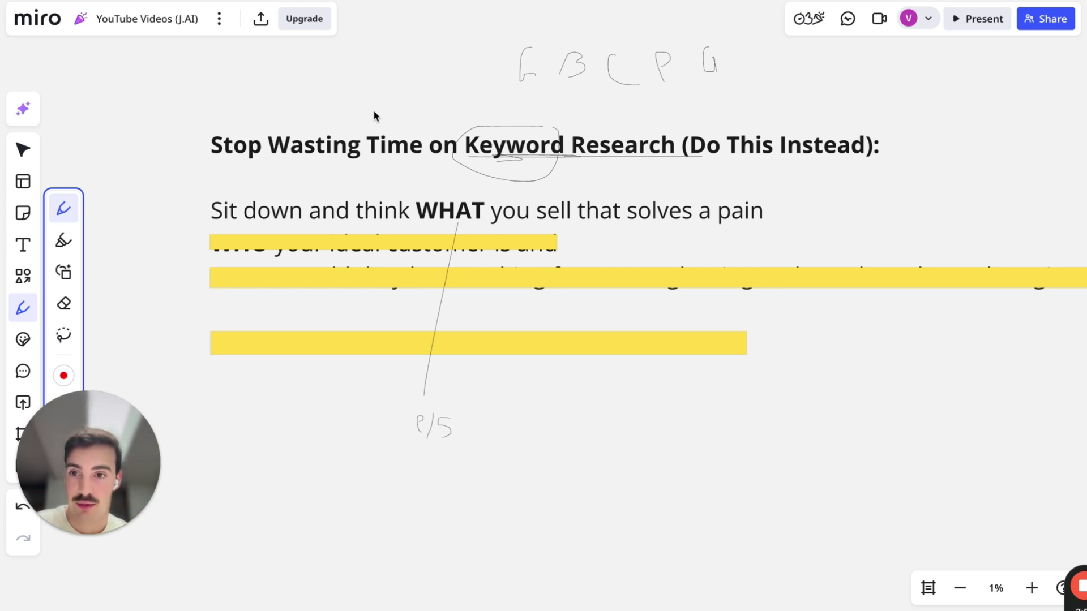
click(22, 149)
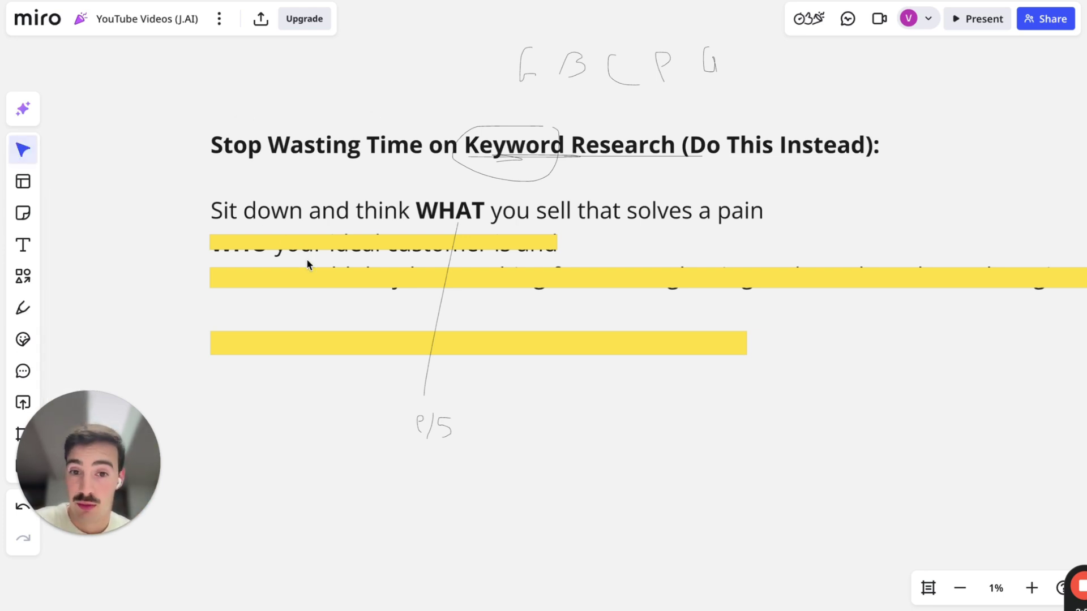
Step: Underline 'solves a pain' with the pen
scroll(337, 261, right, 2)
scroll(337, 261, down, 1)
key(p)
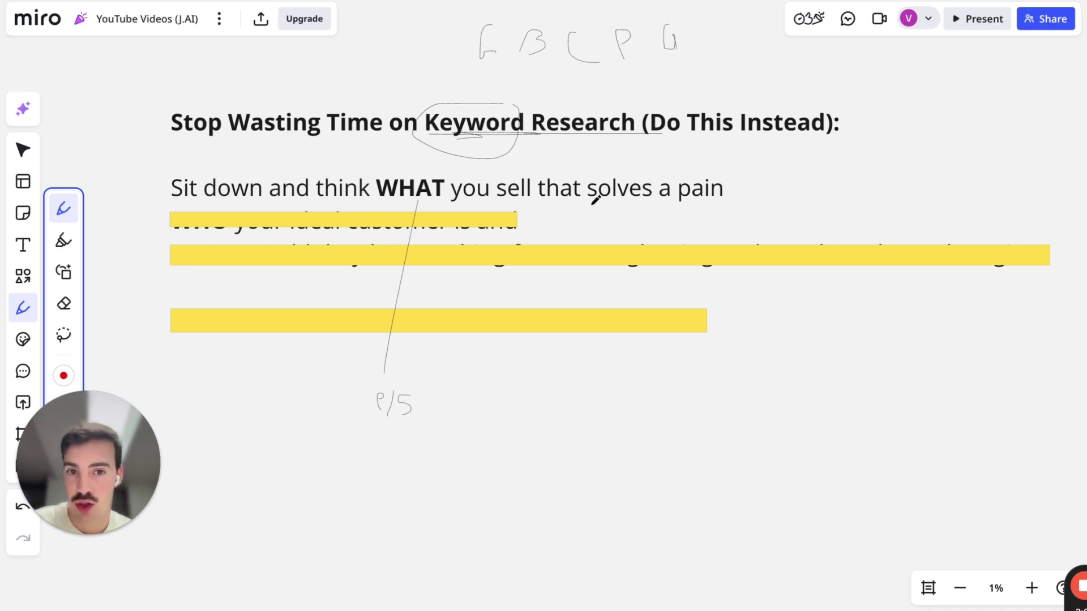
mouse_move(594, 199)
mouse_down()
mouse_move(580, 205)
mouse_move(708, 195)
mouse_up()
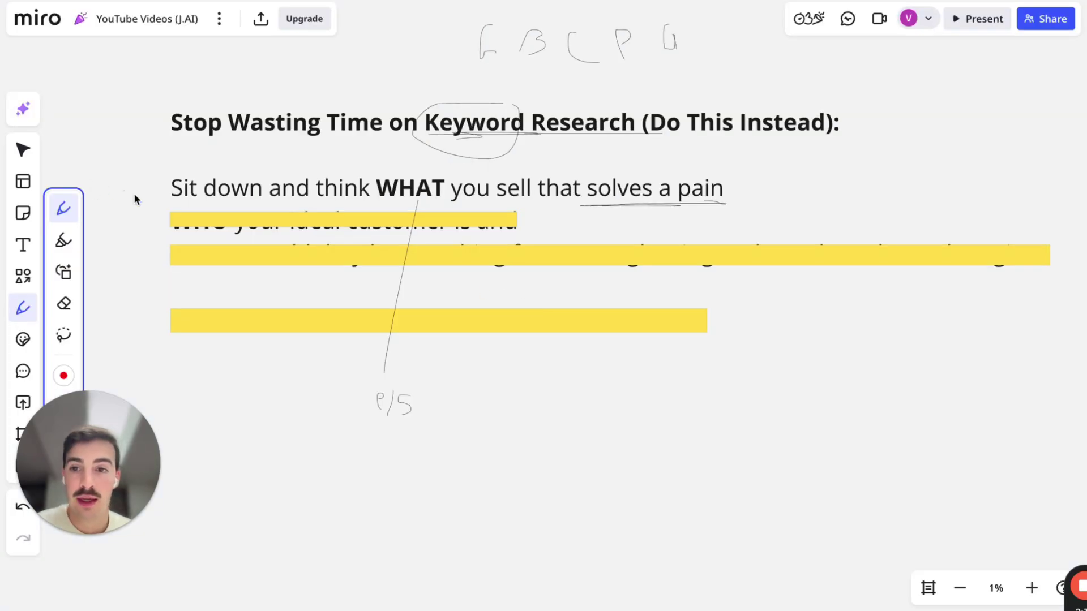
Step: Delete the yellow bar over the WHO line and draw an arrow stroke and bracket beside it
click(23, 149)
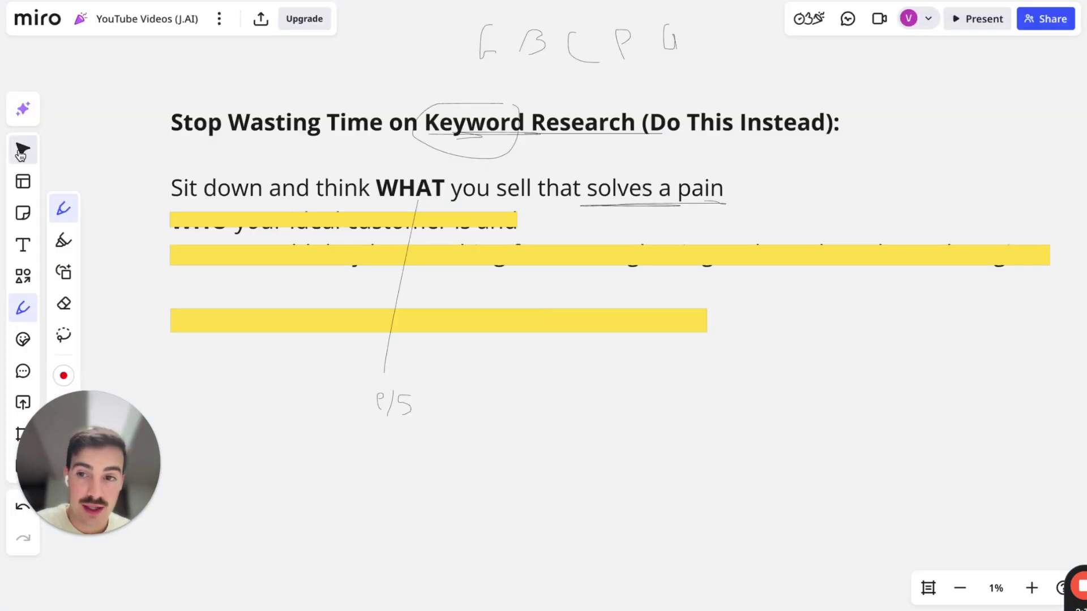
click(224, 225)
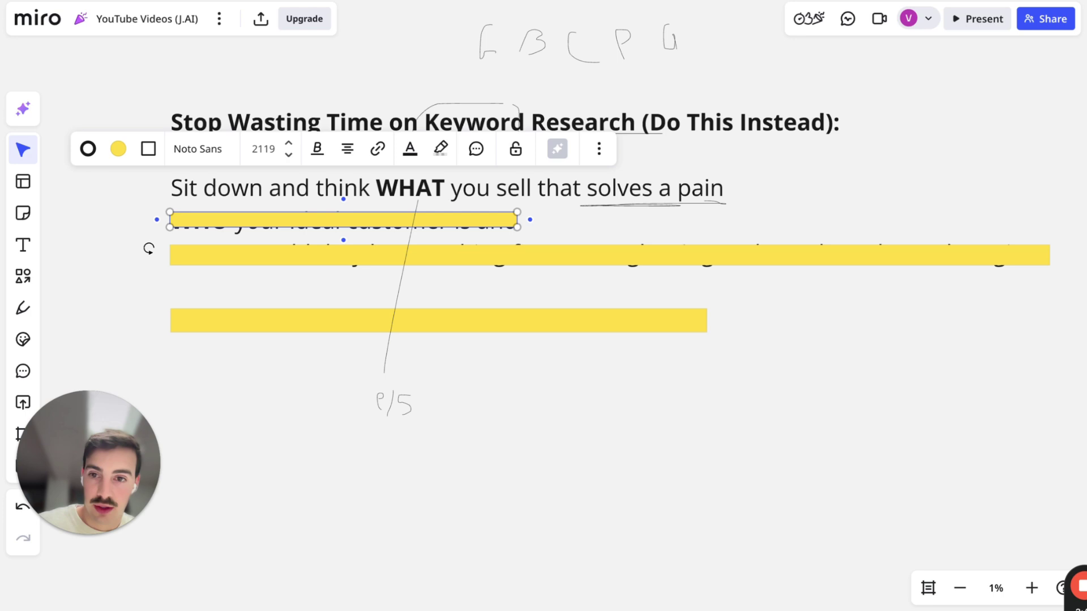
key(Delete)
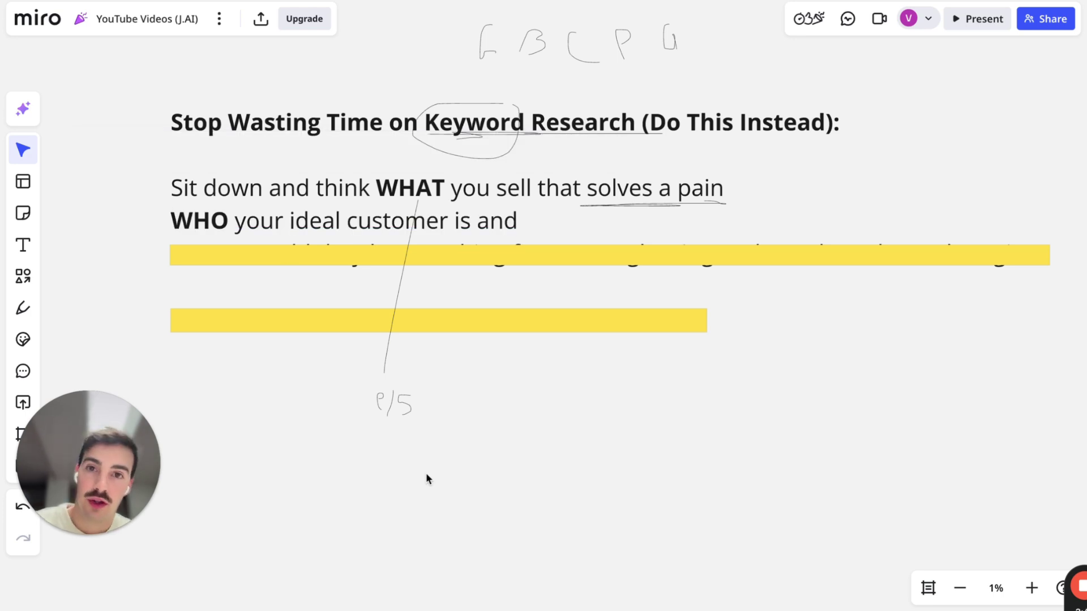
key(p)
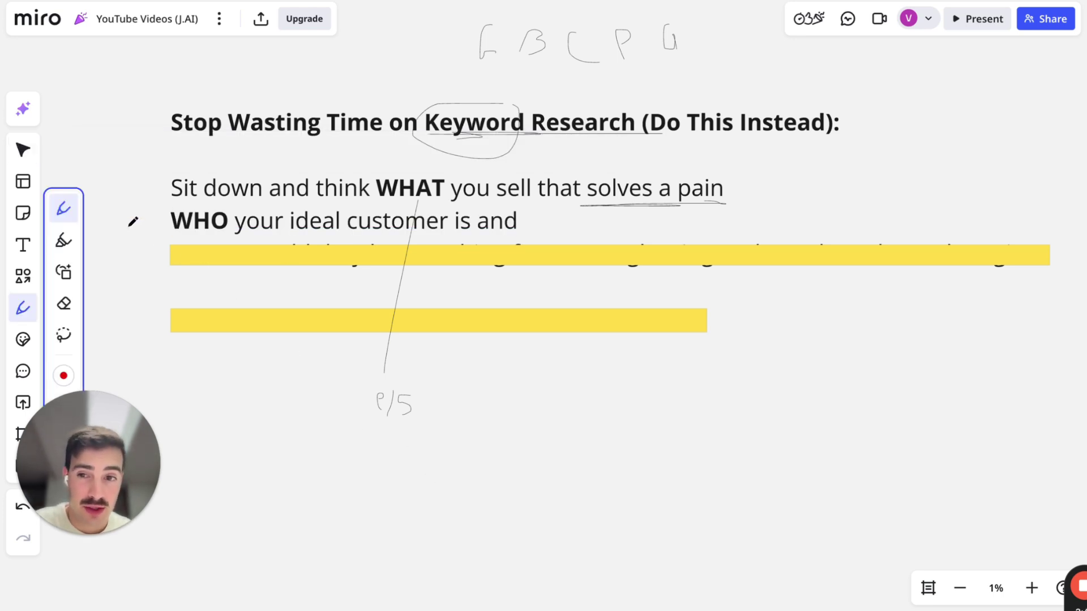
drag(129, 227, 164, 225)
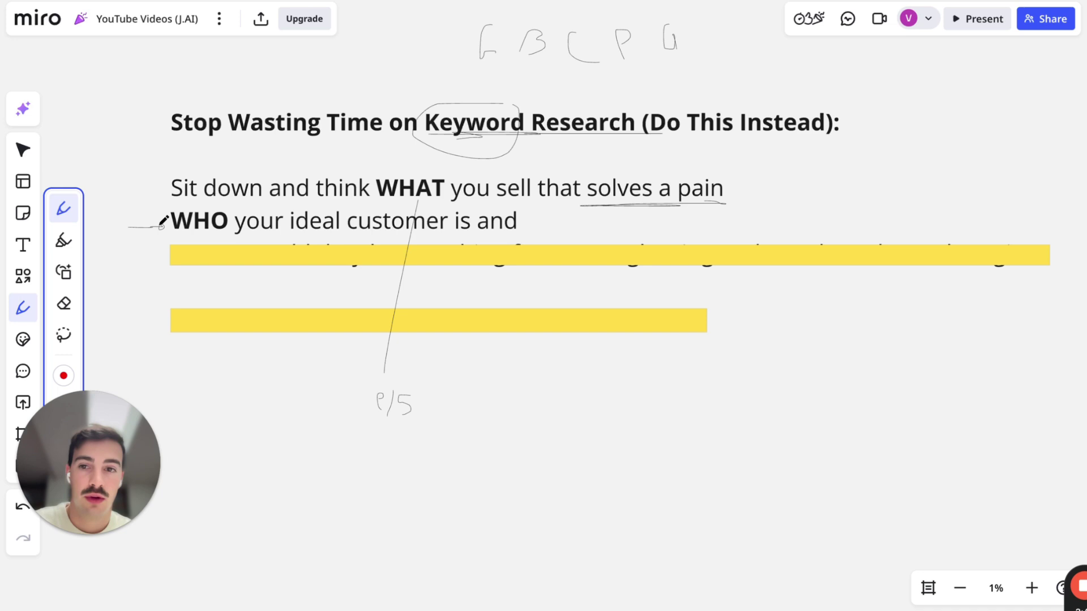
scroll(164, 219, left, 2)
drag(182, 173, 174, 302)
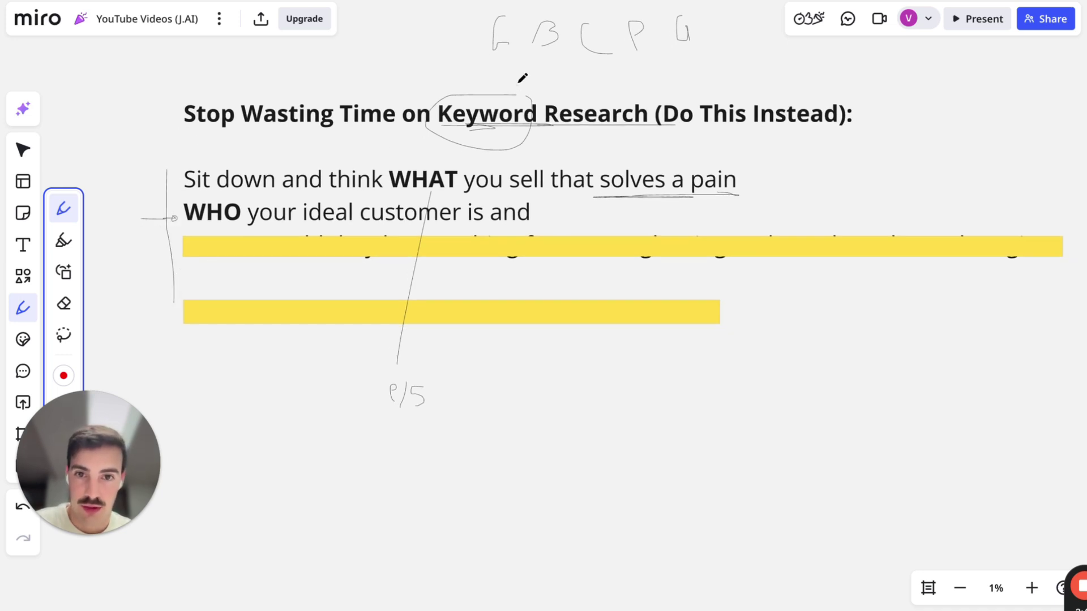
Step: Arc over the Keyword circle, re-underline Keyword, arc over WHAT, and loop and underline WHO
mouse_move(516, 83)
mouse_down()
mouse_move(428, 129)
mouse_move(522, 96)
mouse_up()
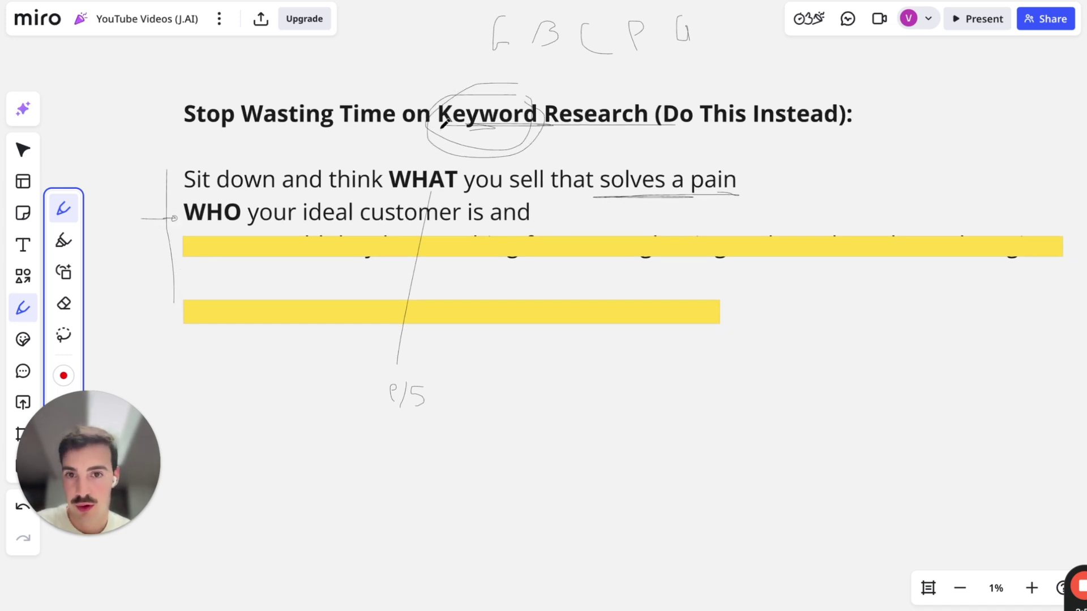
drag(445, 126, 546, 125)
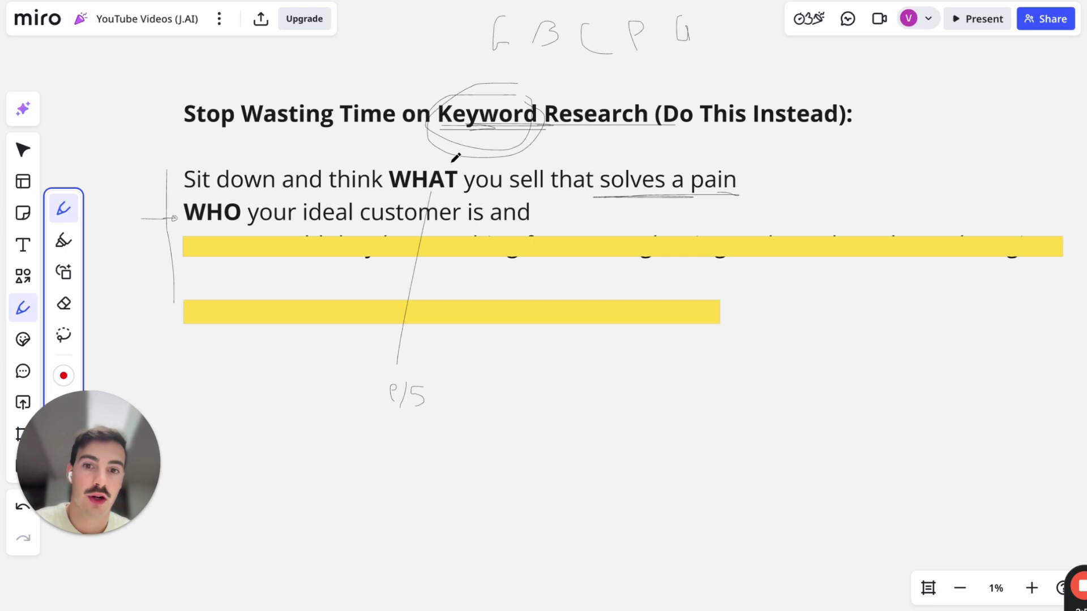
drag(451, 164, 389, 189)
mouse_move(223, 190)
mouse_down()
mouse_move(218, 240)
mouse_move(202, 181)
mouse_up()
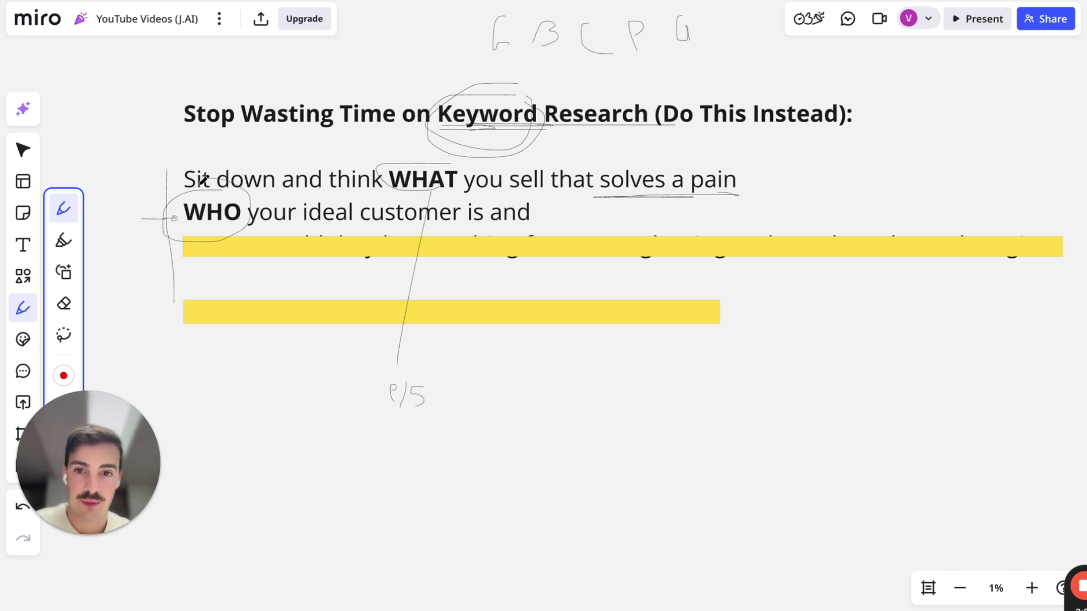
scroll(224, 248, down, 2)
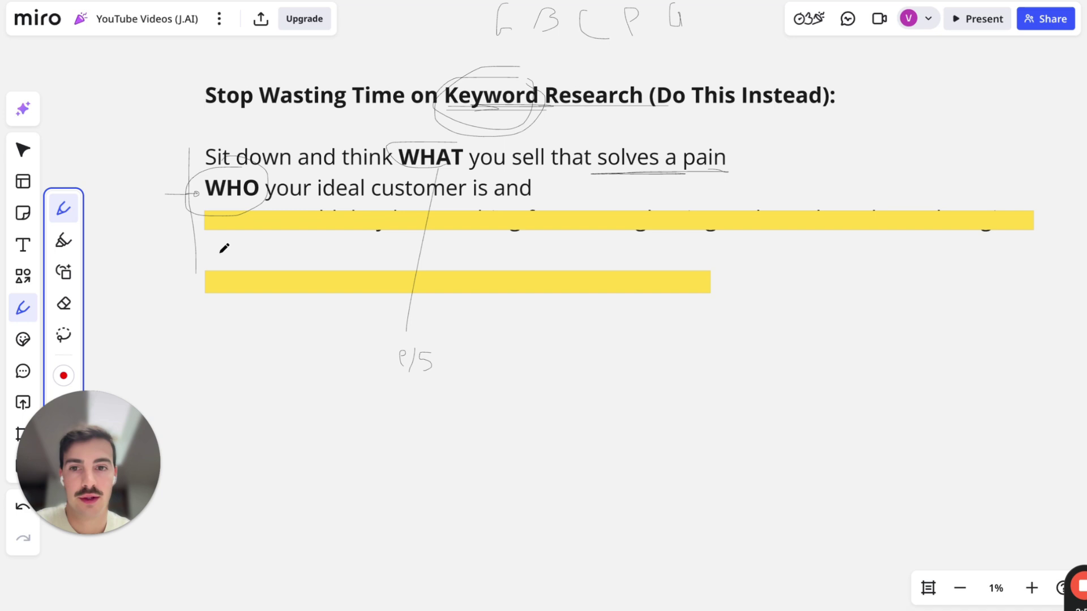
drag(202, 198, 266, 199)
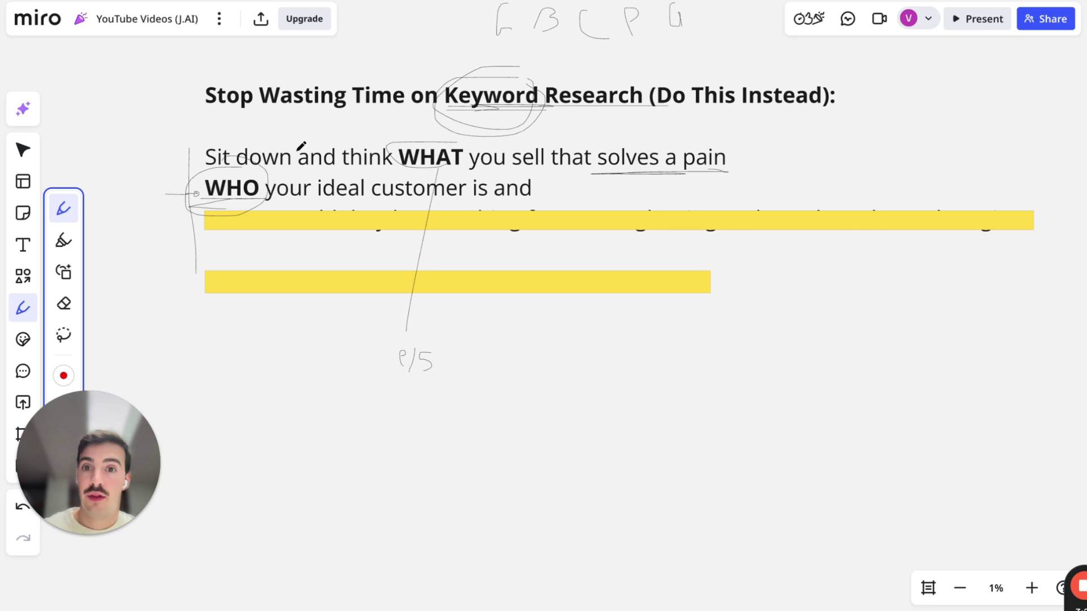
Step: Underline 'WHAT you sell that solves a pain', strike through Keyword, and draw a diagonal from 'Sit down'
drag(392, 171, 707, 170)
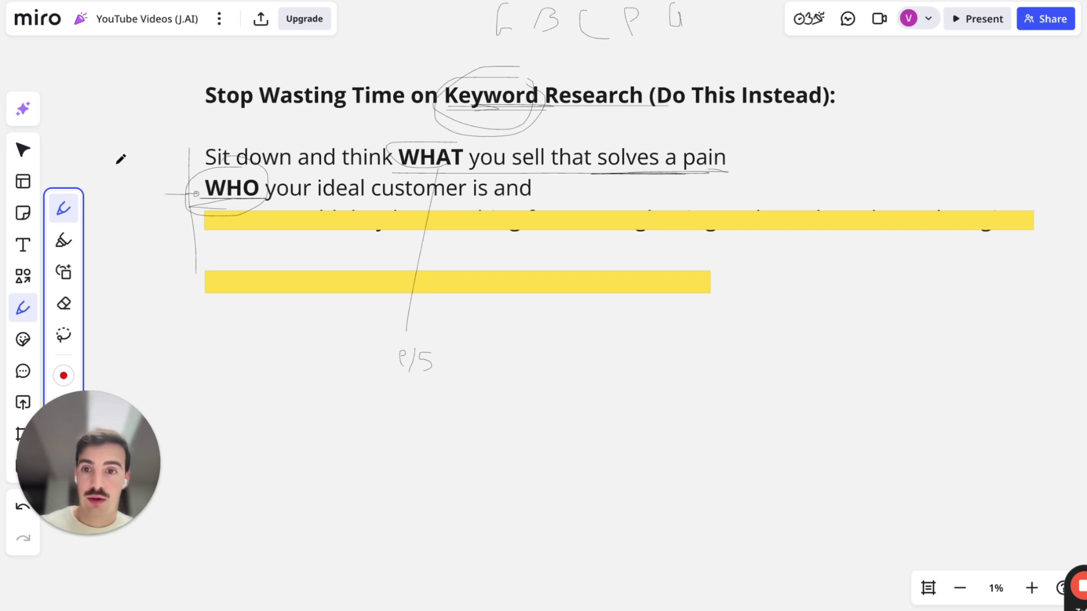
scroll(429, 298, down, 1)
scroll(429, 298, left, 1)
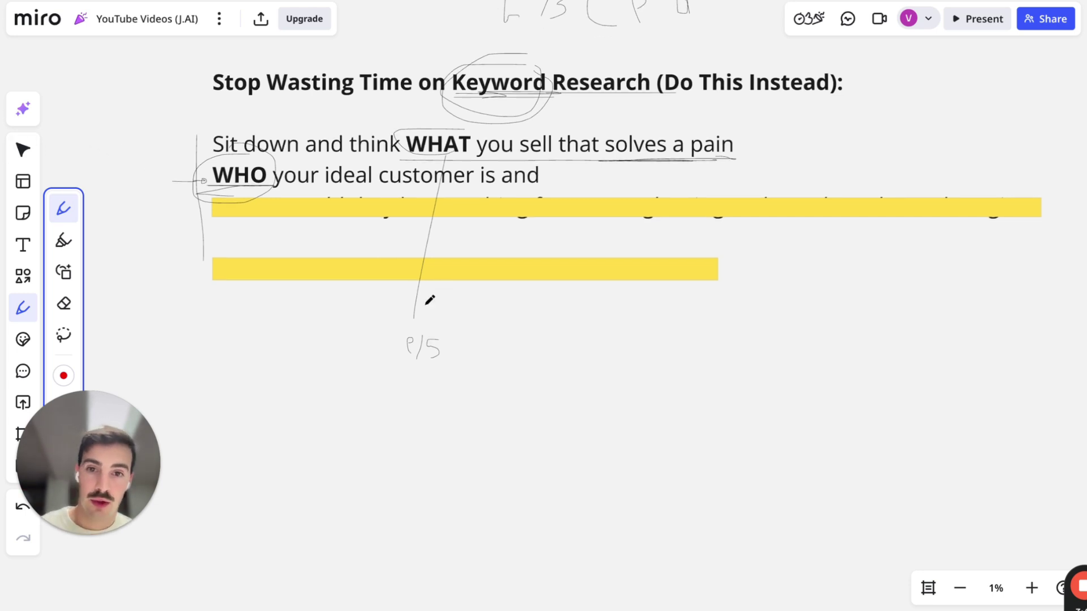
drag(456, 105, 509, 79)
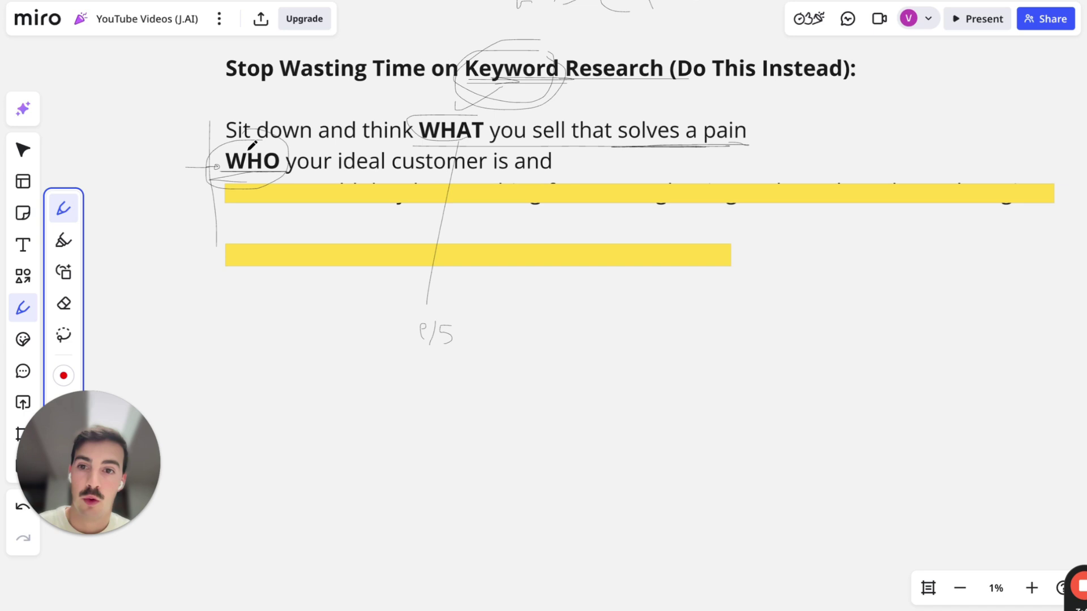
drag(250, 142, 303, 107)
Step: Delete the top yellow bar to reveal the Google/Bing and LLM-based search engines line
click(22, 150)
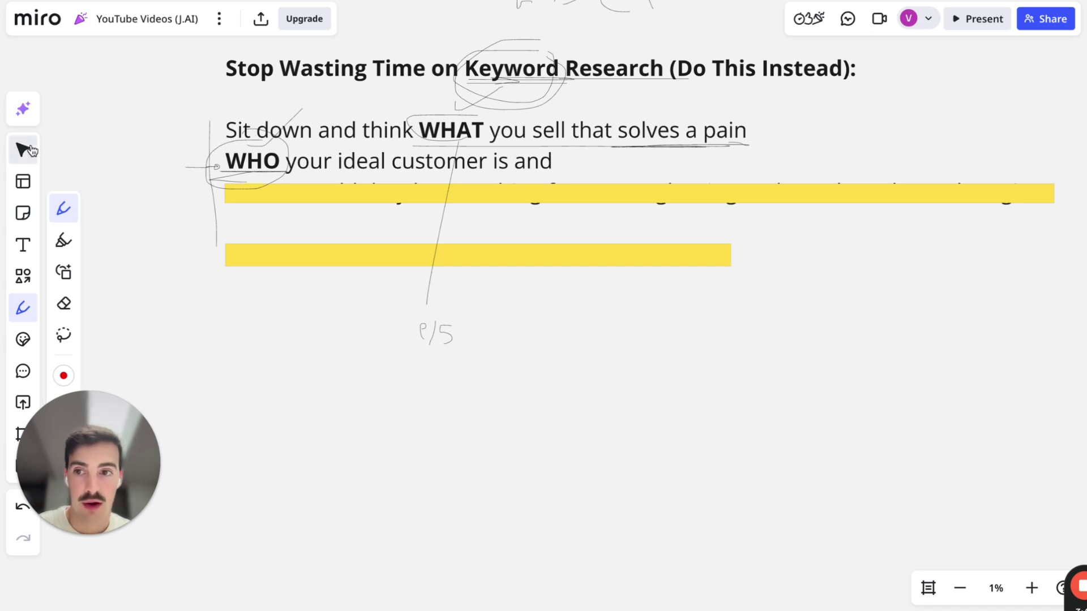
click(263, 192)
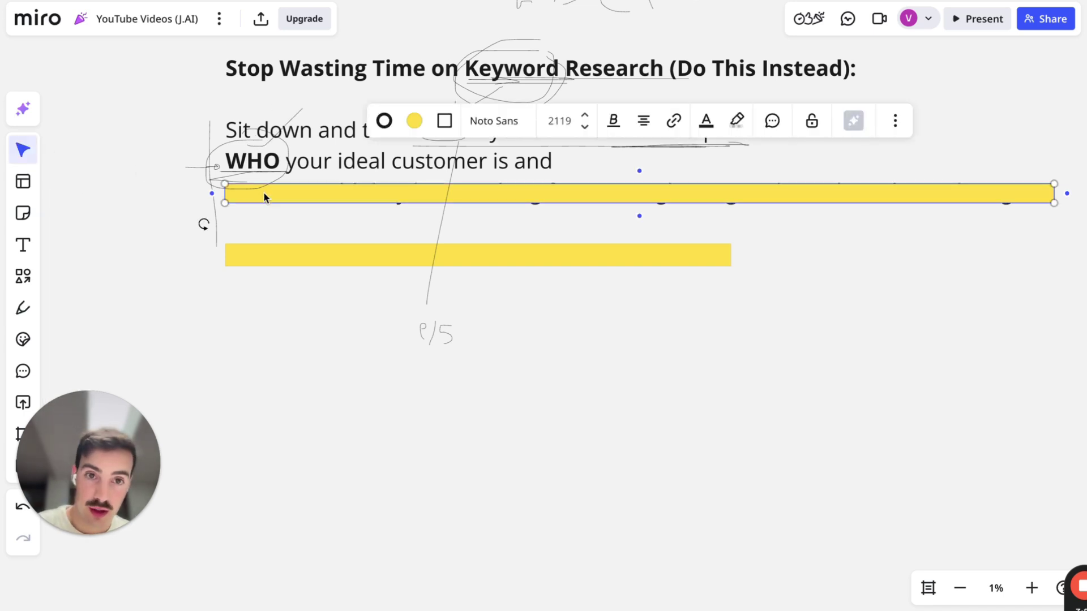
key(Delete)
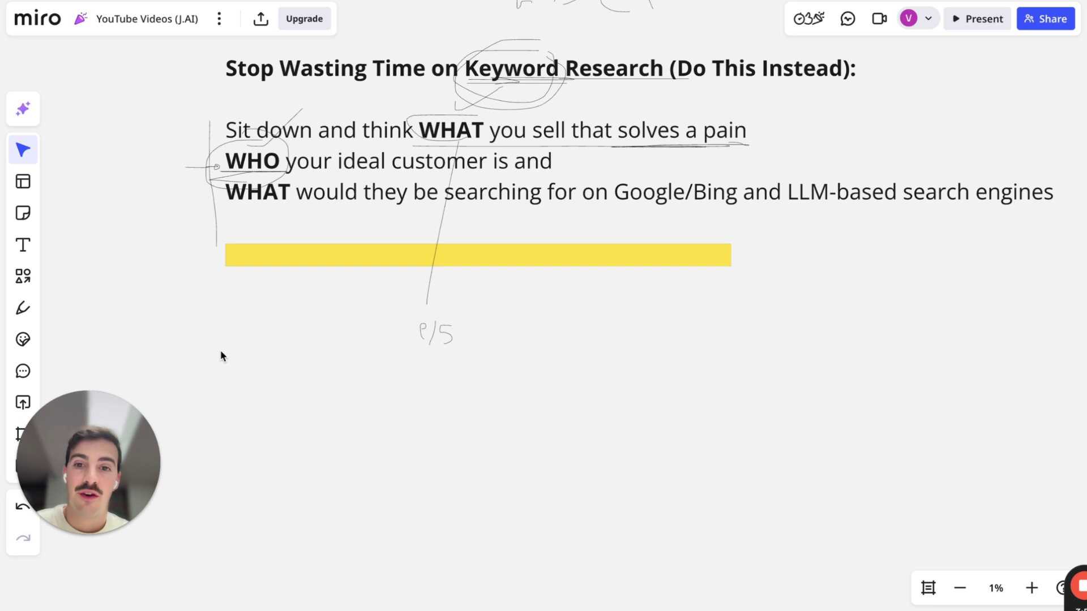
Step: Add pen marks underlining WHAT and circling WHO and WHAT, then open the Journalist AI dashboard
key(p)
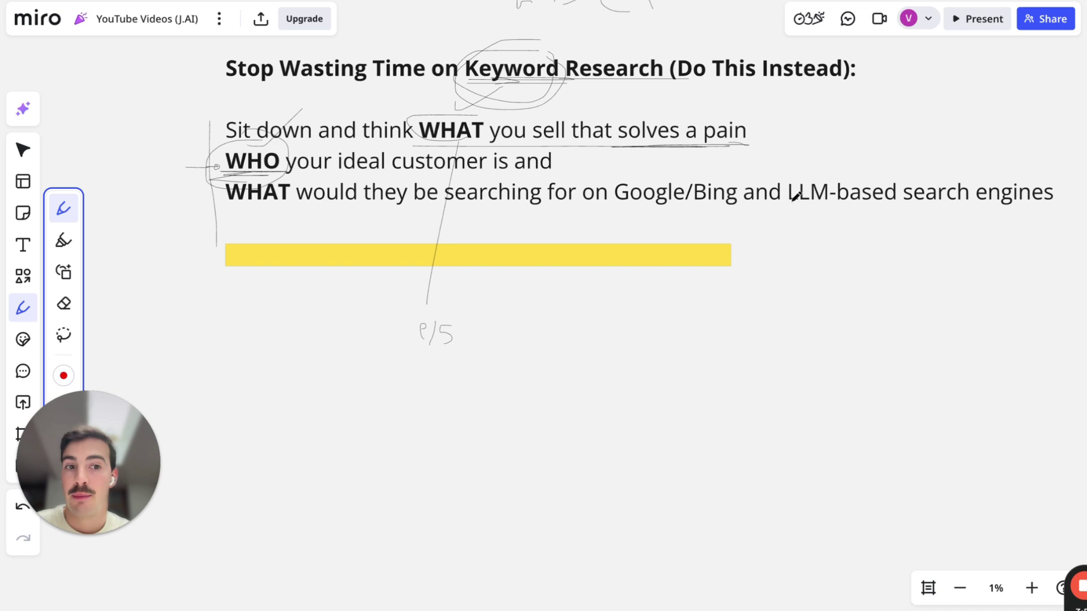
mouse_move(977, 147)
mouse_down()
mouse_move(950, 157)
mouse_move(1000, 151)
mouse_move(1050, 174)
mouse_up()
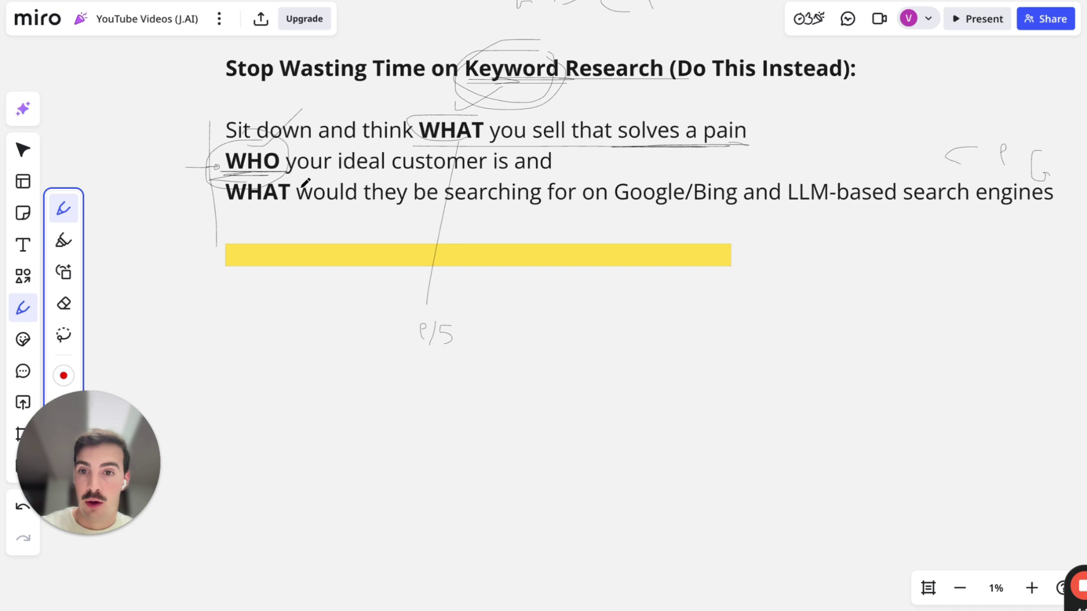
drag(229, 208, 315, 208)
mouse_move(258, 147)
mouse_down()
mouse_move(266, 170)
mouse_move(249, 139)
mouse_move(281, 148)
mouse_up()
mouse_move(438, 102)
mouse_down()
mouse_move(413, 127)
mouse_move(479, 111)
mouse_move(451, 101)
mouse_up()
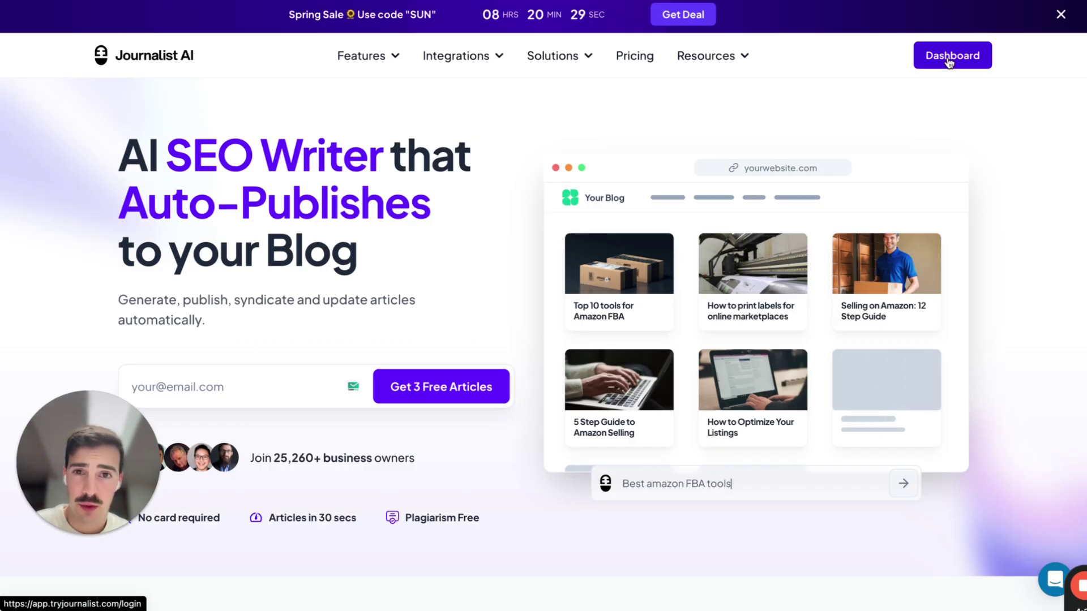
click(946, 57)
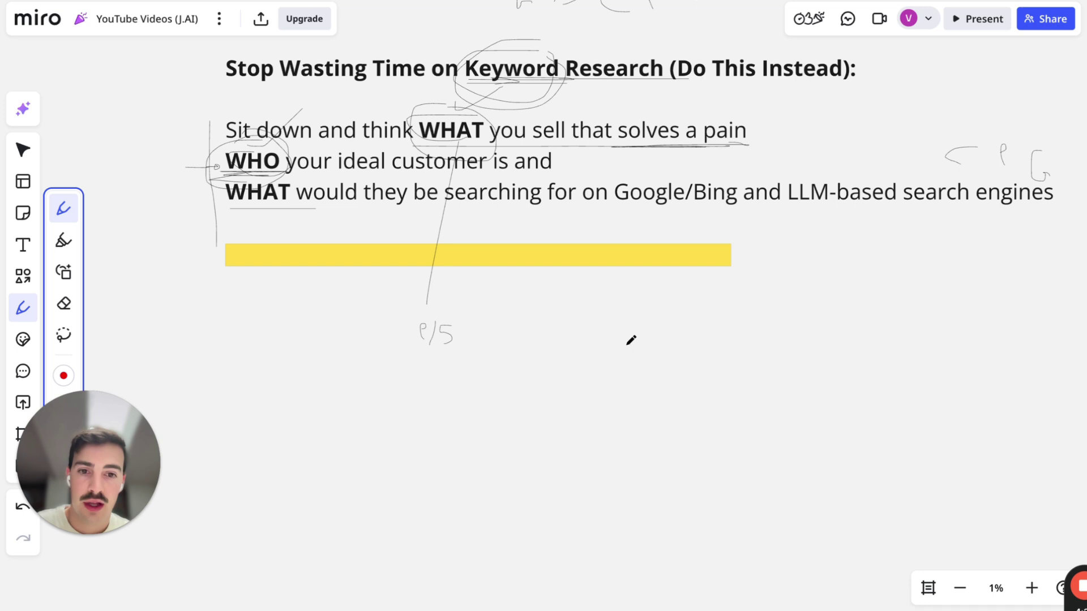
Step: Draw eight horizontal text-like lines below the notes to form a sketched page
drag(613, 350, 743, 350)
drag(613, 373, 770, 374)
drag(625, 395, 736, 395)
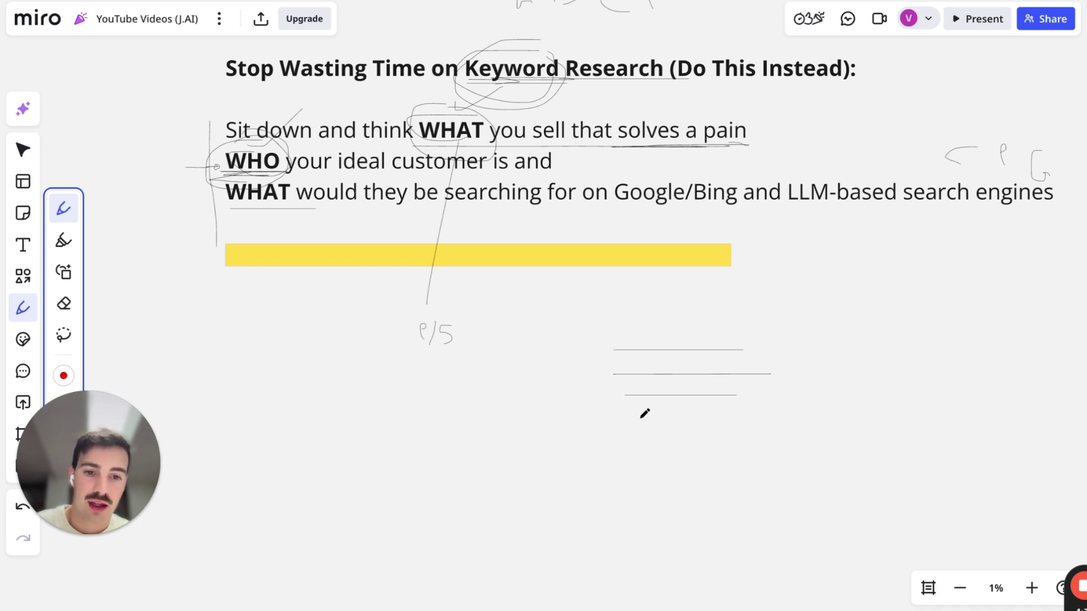
drag(640, 418, 784, 418)
drag(651, 443, 772, 443)
drag(647, 481, 736, 480)
drag(647, 503, 752, 504)
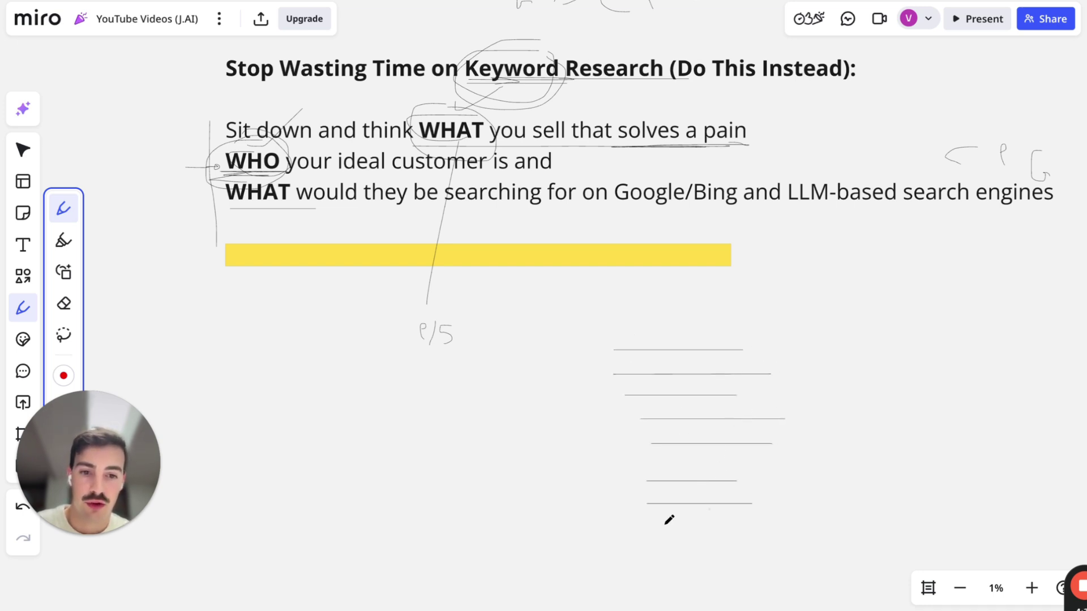
drag(634, 536, 740, 535)
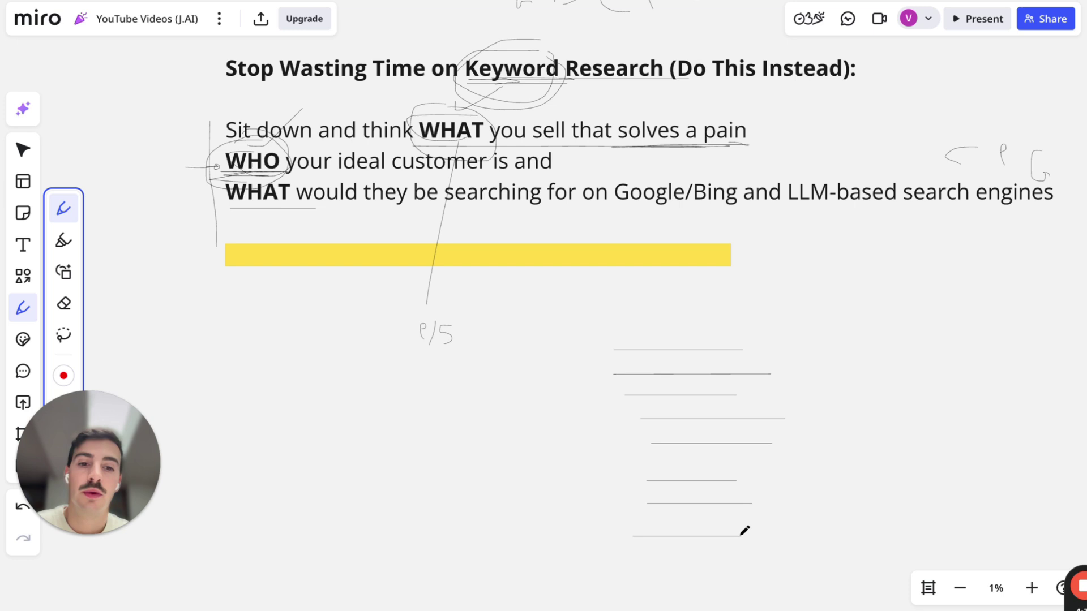
Step: Underline the end of the search engines line and sketch a circled W with an arrow from the lines
drag(588, 212, 1085, 212)
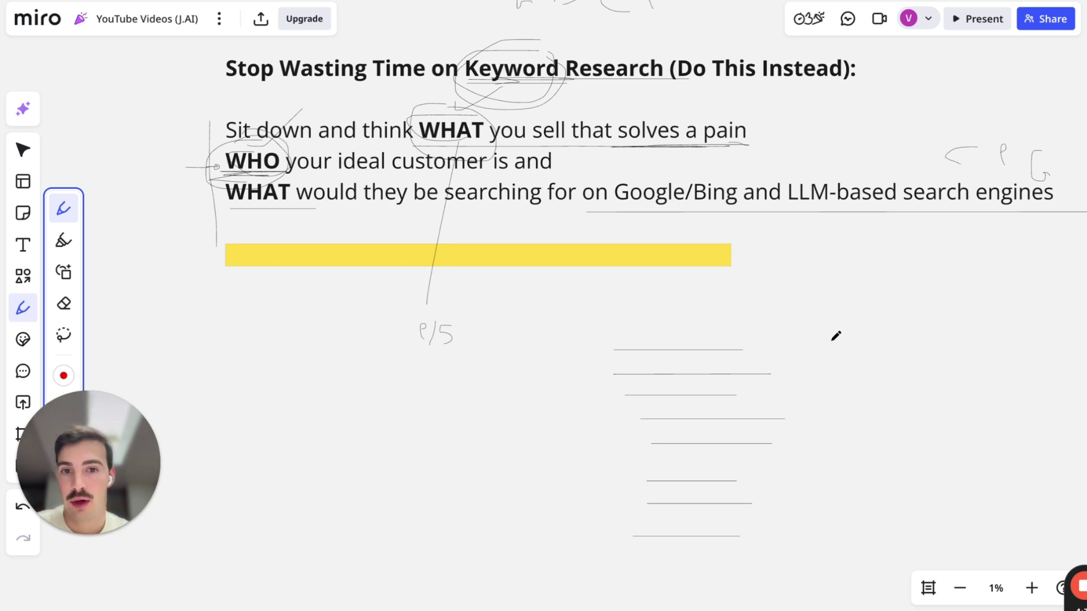
scroll(830, 338, down, 2)
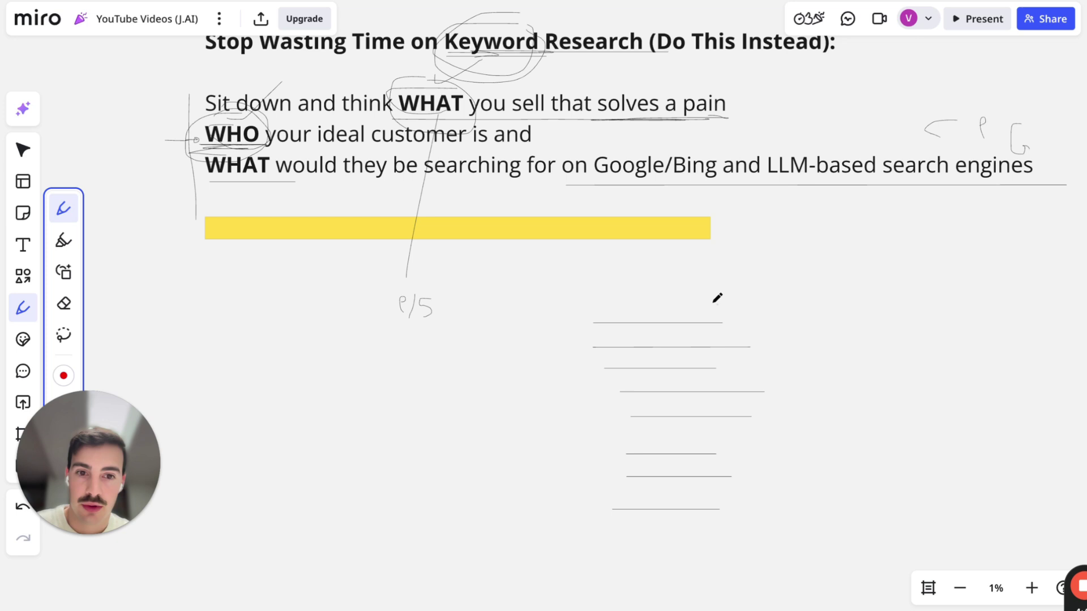
mouse_move(789, 294)
mouse_down()
mouse_move(813, 312)
mouse_move(866, 295)
mouse_up()
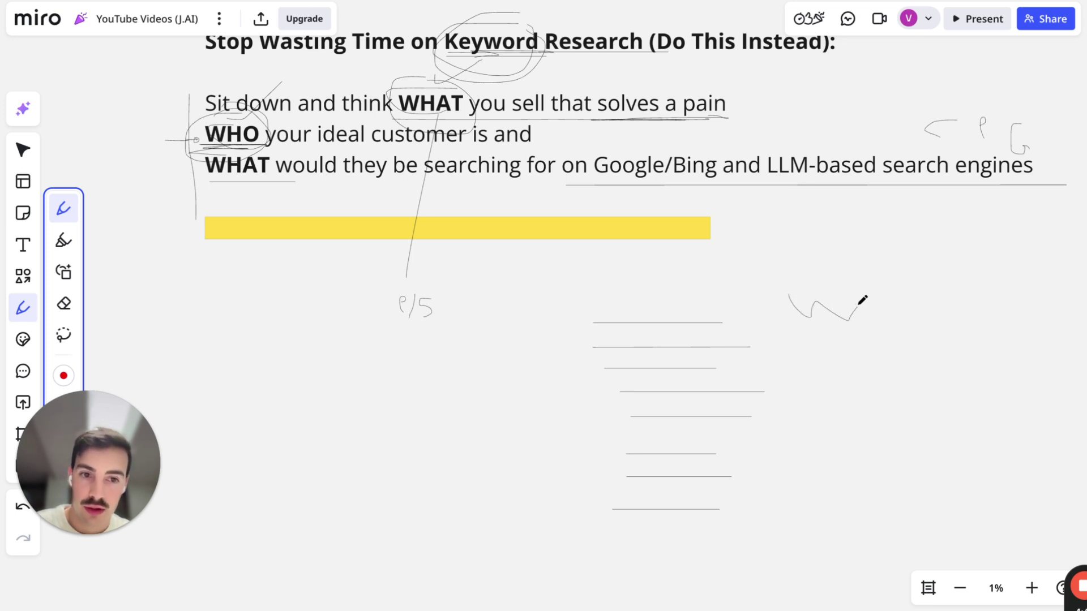
mouse_move(811, 345)
mouse_down()
mouse_move(844, 378)
mouse_move(873, 363)
mouse_up()
mouse_move(874, 279)
mouse_down()
mouse_move(856, 279)
mouse_move(876, 379)
mouse_move(875, 279)
mouse_up()
drag(777, 345, 760, 346)
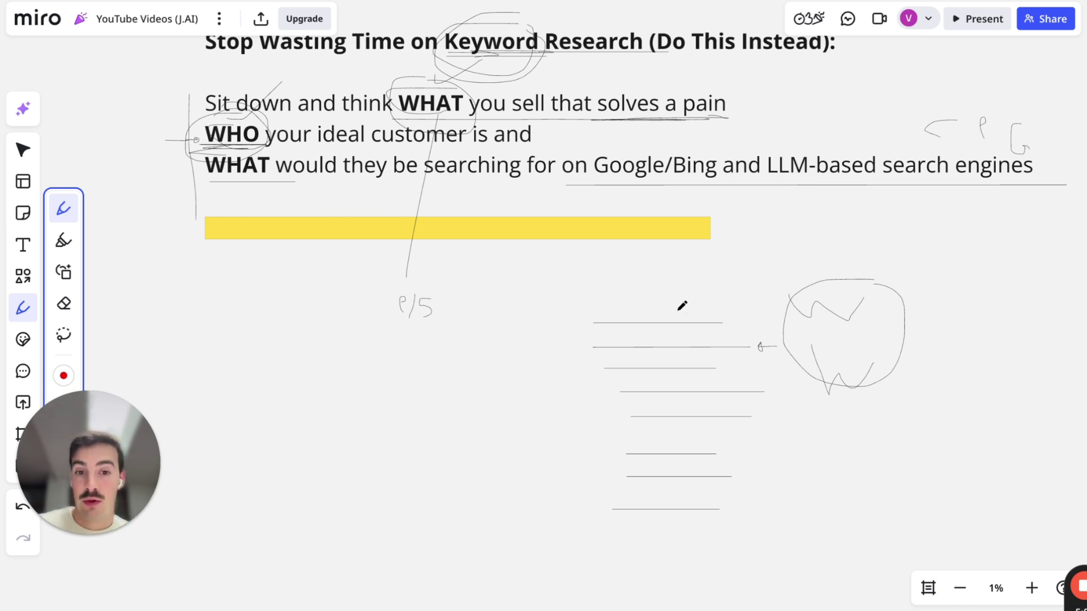
Step: Loop the sketched page up to the yellow bar and add six more short lines inside it
mouse_move(621, 289)
mouse_down()
mouse_move(572, 599)
mouse_move(680, 234)
mouse_up()
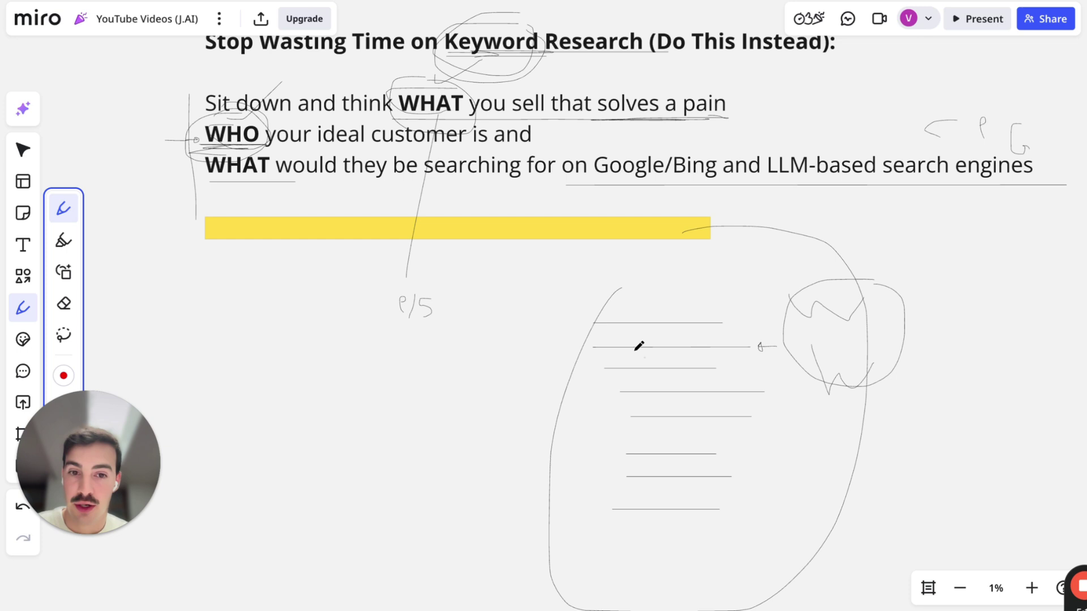
mouse_move(682, 324)
mouse_down()
mouse_move(596, 326)
mouse_move(675, 344)
mouse_up()
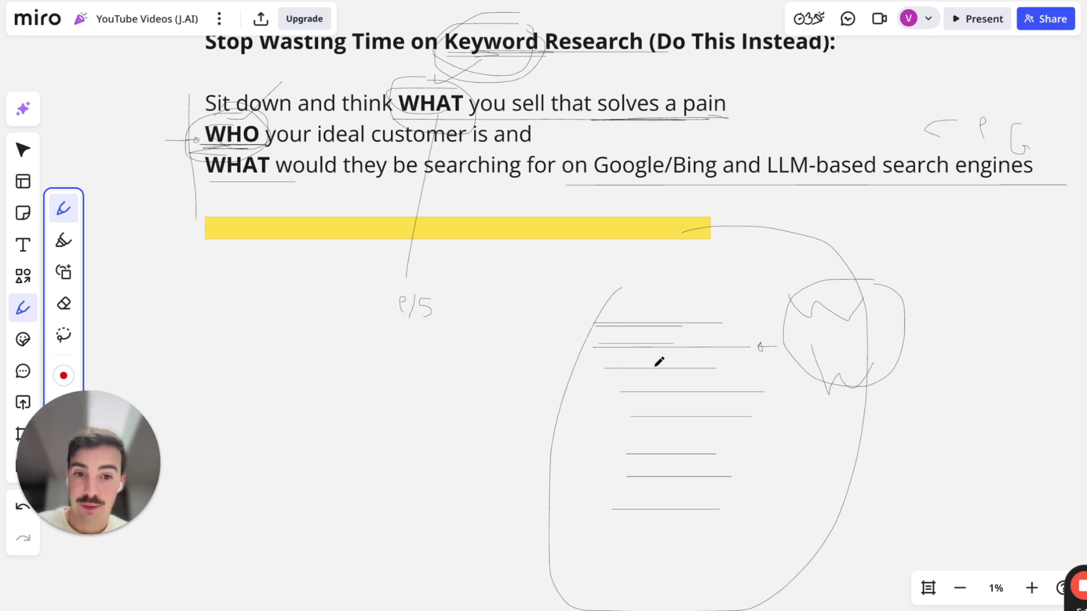
drag(621, 368, 700, 368)
drag(631, 391, 765, 390)
drag(641, 415, 714, 415)
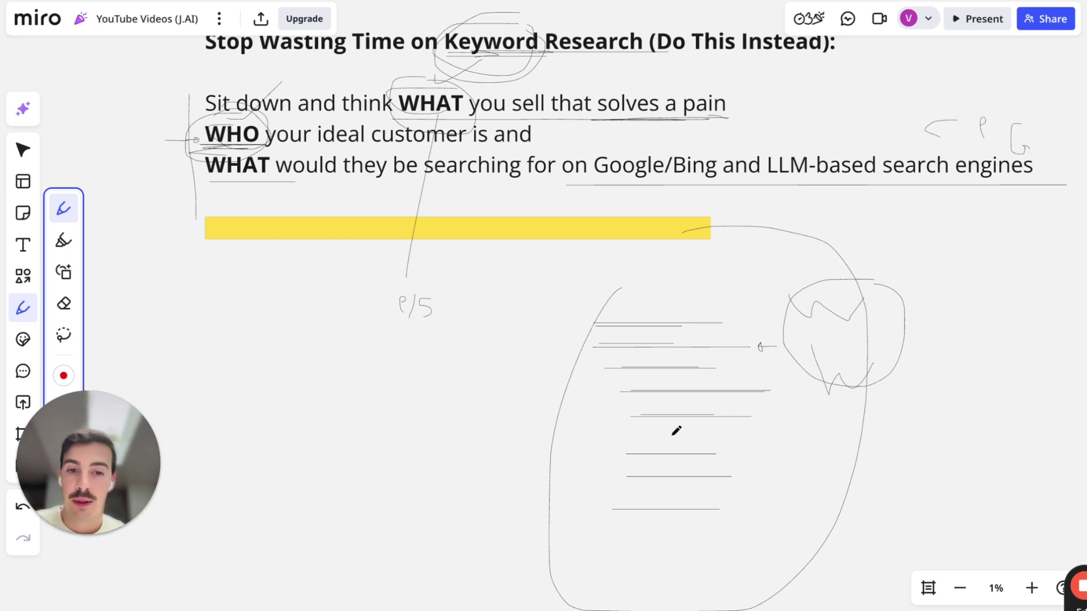
drag(634, 454, 726, 453)
drag(632, 477, 714, 477)
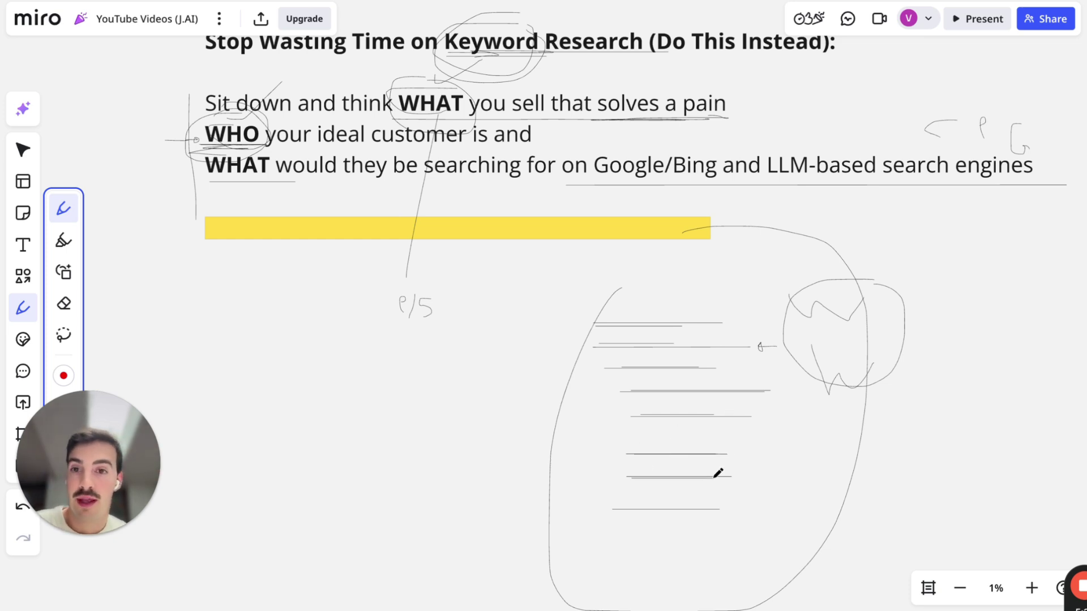
Step: Delete the last yellow bar and underline 'satisfies that intent'
click(23, 150)
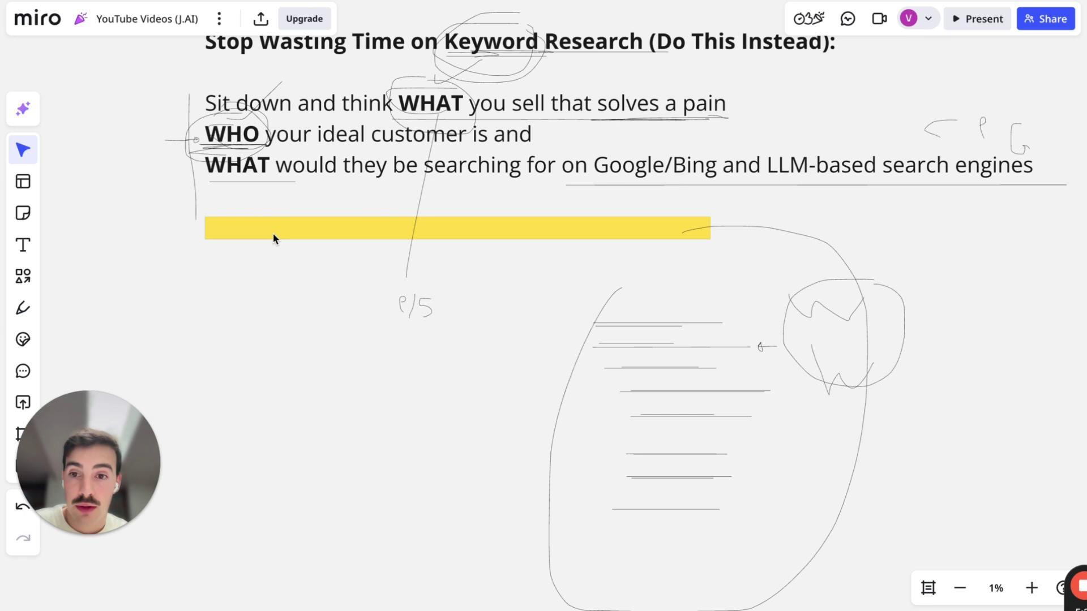
click(274, 233)
key(Delete)
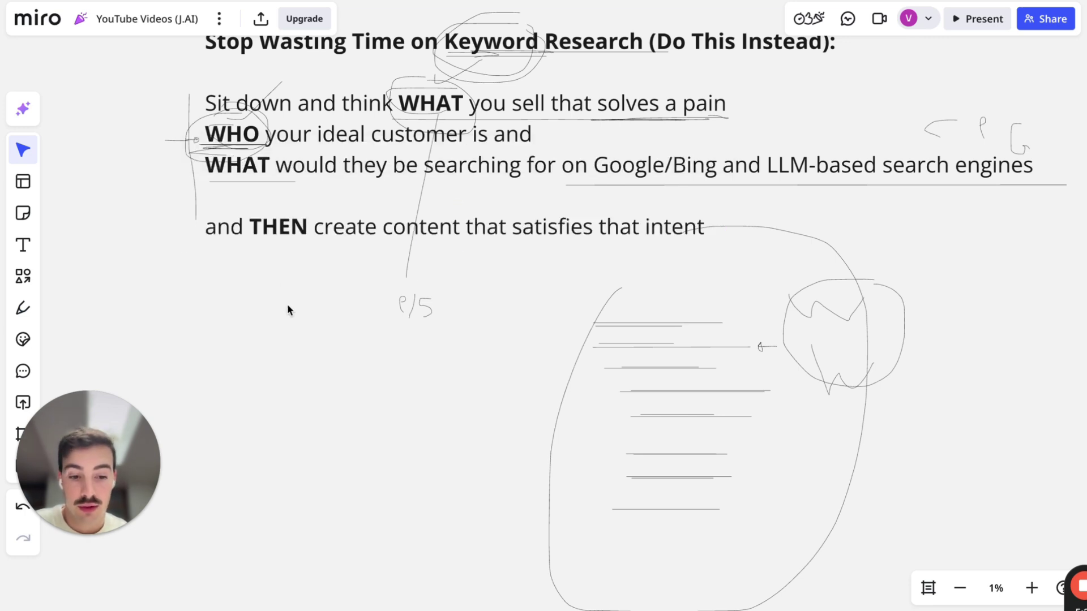
key(p)
drag(562, 237, 681, 240)
Step: Underline Google and 'LLM-based search engines', then loop the sketched lines and circle a middle line
scroll(681, 241, down, 1)
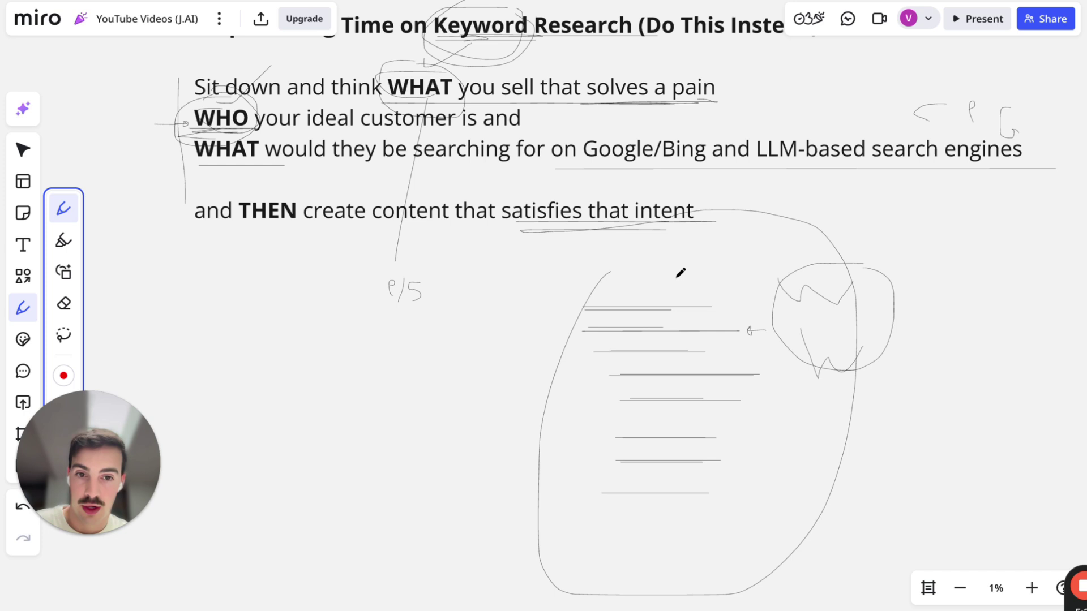
mouse_move(675, 278)
mouse_down()
mouse_move(624, 529)
mouse_move(715, 274)
mouse_move(553, 436)
mouse_move(779, 389)
mouse_move(626, 265)
mouse_move(665, 504)
mouse_up()
drag(610, 162, 650, 163)
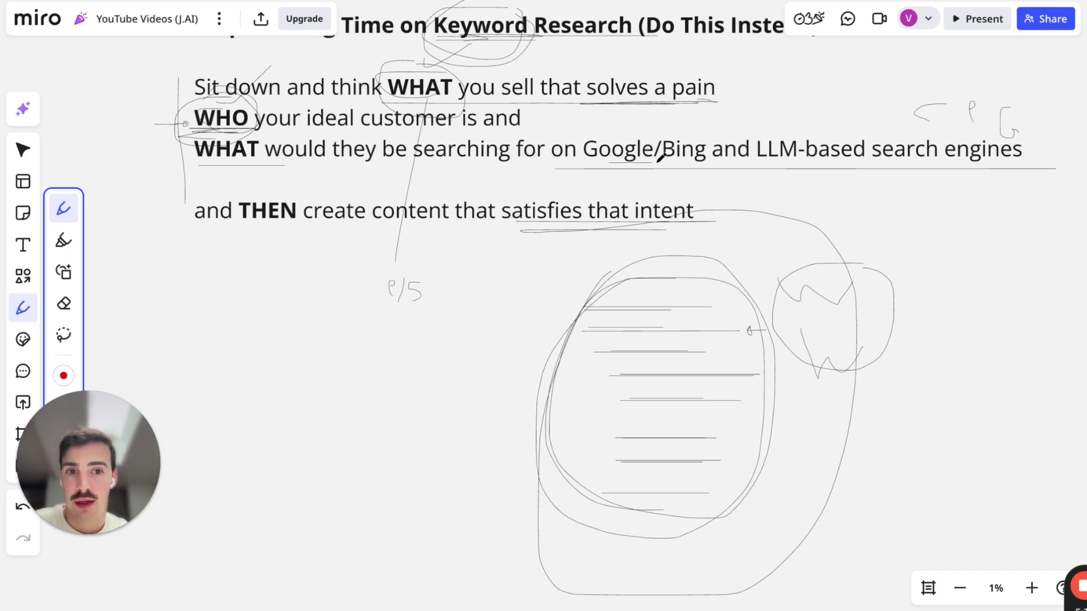
drag(758, 159, 975, 158)
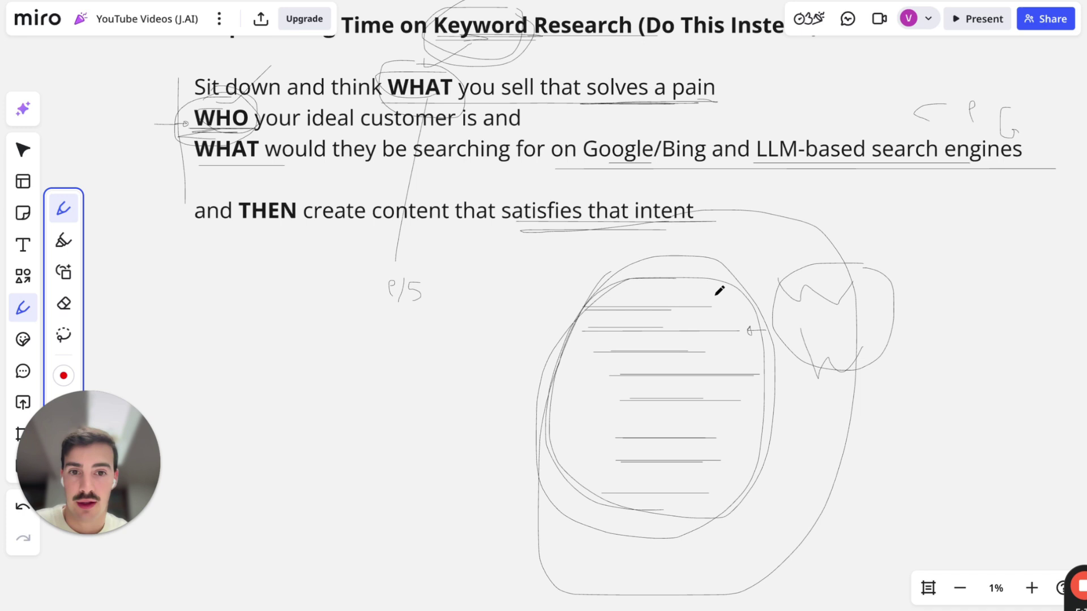
mouse_move(662, 266)
mouse_down()
mouse_move(587, 304)
mouse_move(754, 415)
mouse_move(673, 251)
mouse_up()
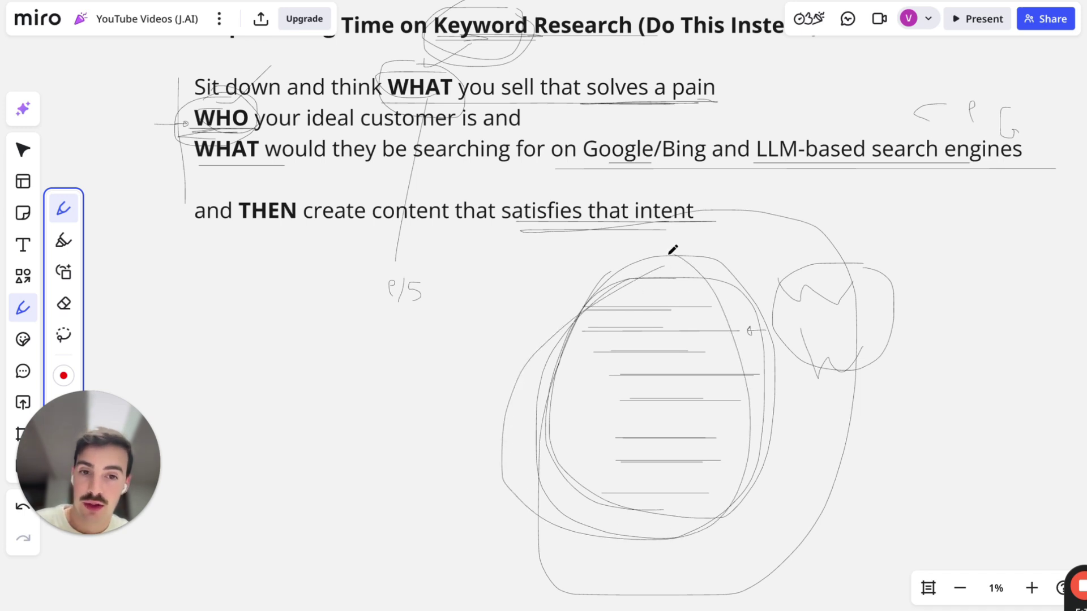
mouse_move(633, 292)
mouse_down()
mouse_move(577, 442)
mouse_move(702, 279)
mouse_up()
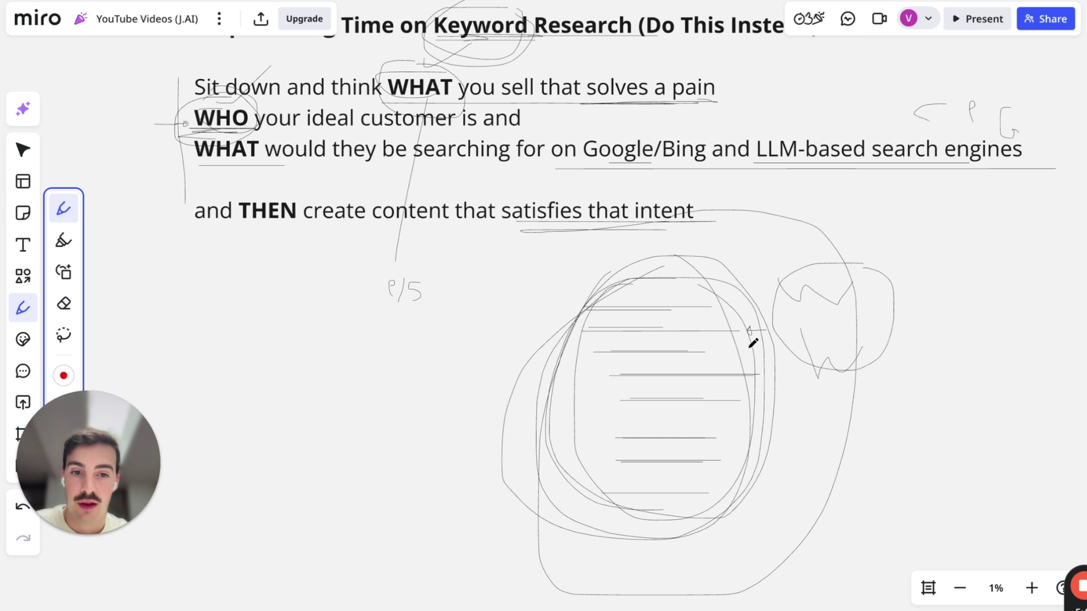
mouse_move(725, 367)
mouse_down()
mouse_move(691, 364)
mouse_move(717, 389)
mouse_move(692, 353)
mouse_up()
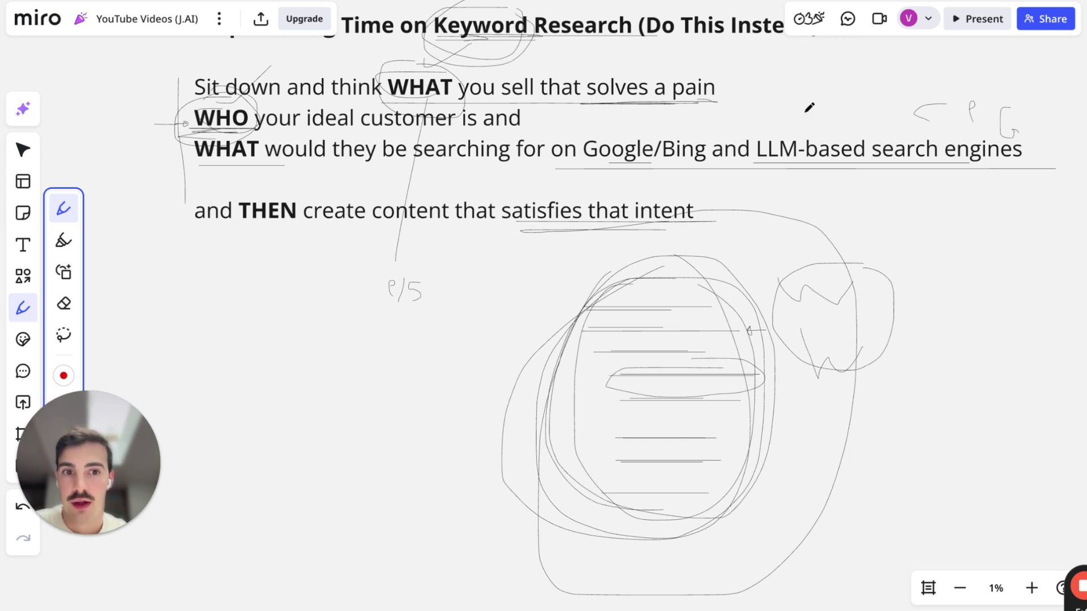
Step: Re-underline 'Google/Bing and LLM-based search engines' and sketch a large X beside the D shape
drag(601, 165, 895, 166)
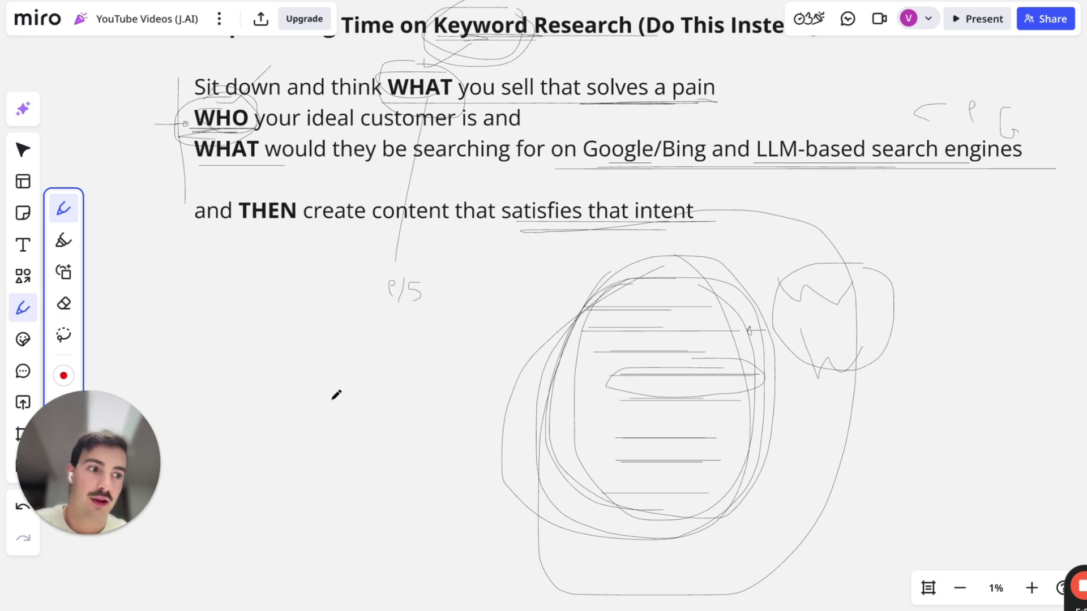
mouse_move(300, 364)
mouse_down()
mouse_move(291, 371)
mouse_move(327, 308)
mouse_move(315, 360)
mouse_move(460, 470)
mouse_up()
drag(459, 363, 281, 522)
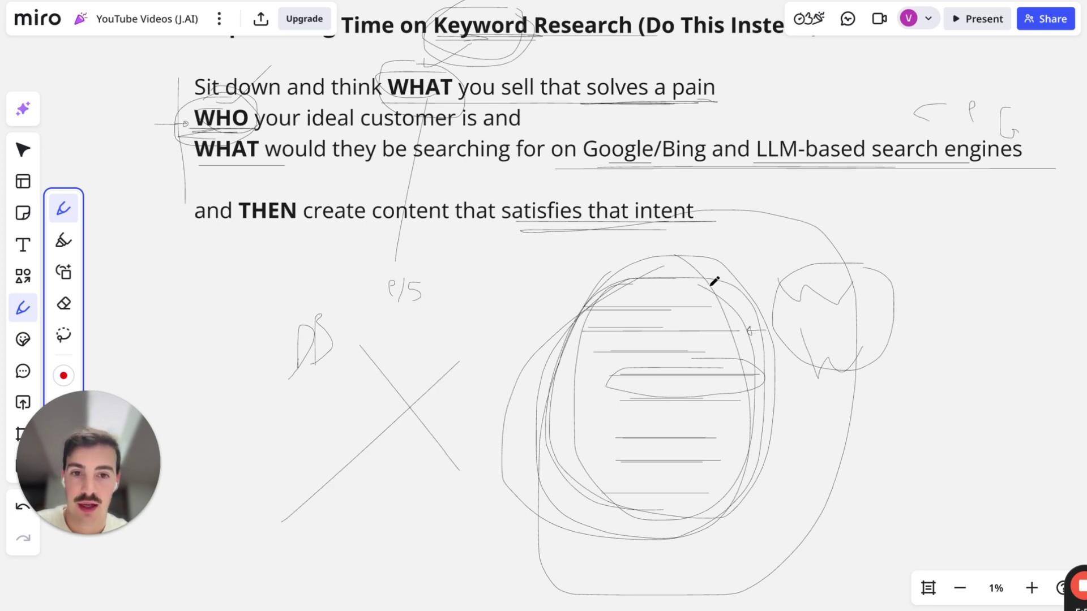
Step: Zigzag under 'satisfies that intent', then open Journalist AI's article batch History
mouse_move(509, 221)
mouse_down()
mouse_move(663, 233)
mouse_move(583, 538)
mouse_move(747, 269)
mouse_move(602, 485)
mouse_move(730, 267)
mouse_move(558, 373)
mouse_move(733, 369)
mouse_move(626, 366)
mouse_up()
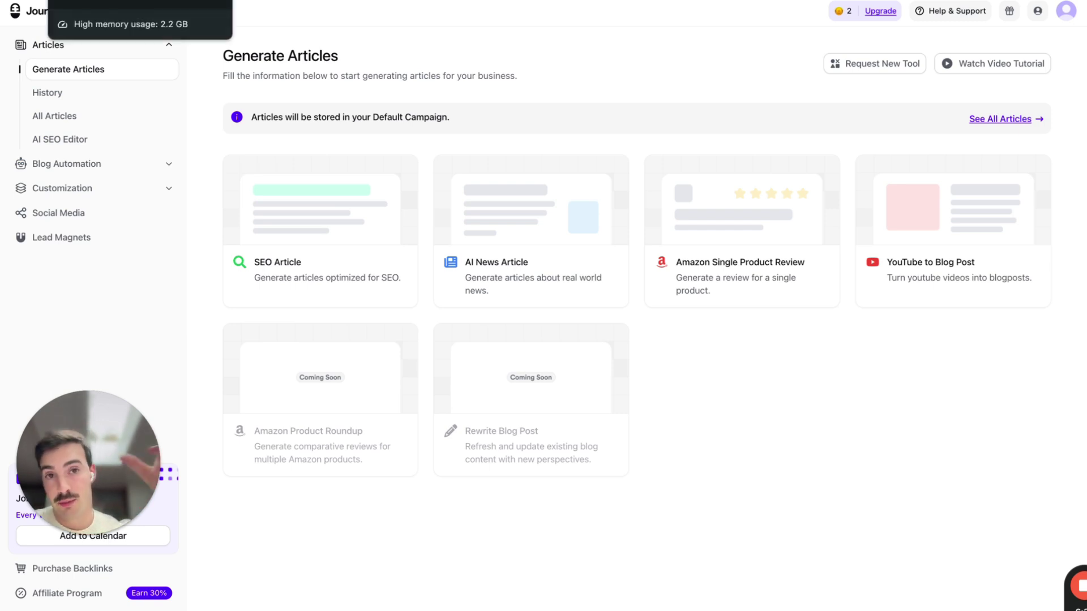
click(118, 91)
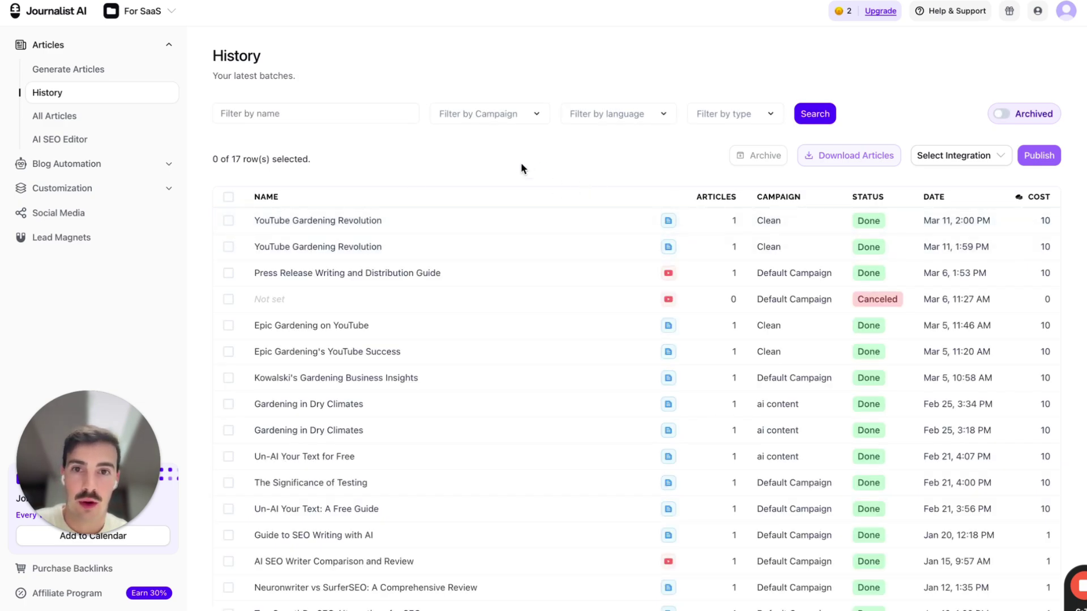
Step: Open the YouTube Gardening Revolution batch and scroll through its Epic Gardening article preview
click(521, 220)
click(459, 200)
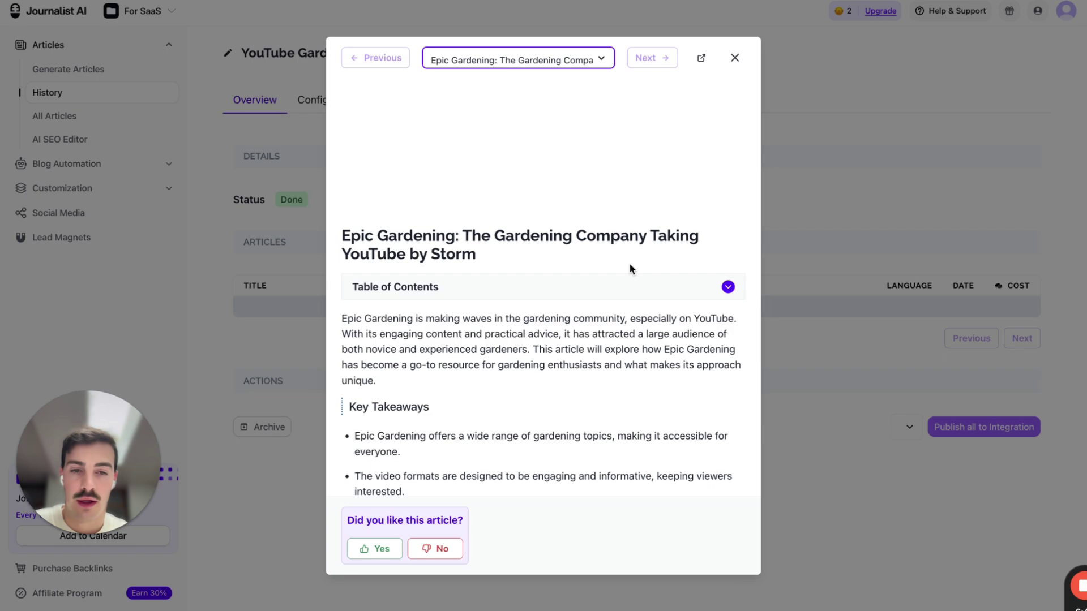
scroll(482, 238, down, 8)
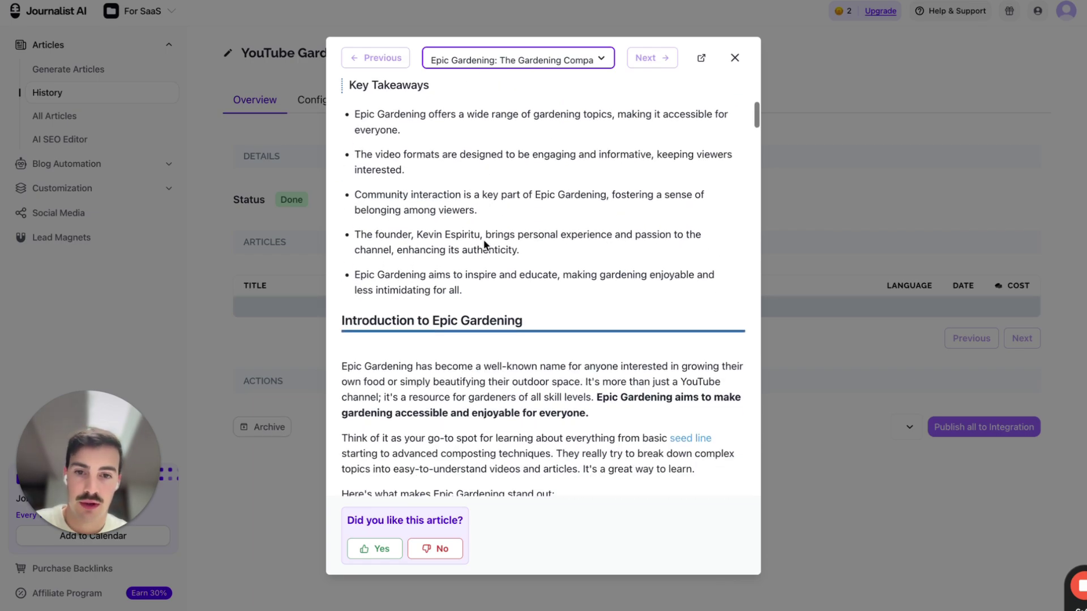
scroll(509, 224, up, 2)
scroll(688, 257, down, 5)
scroll(688, 232, down, 2)
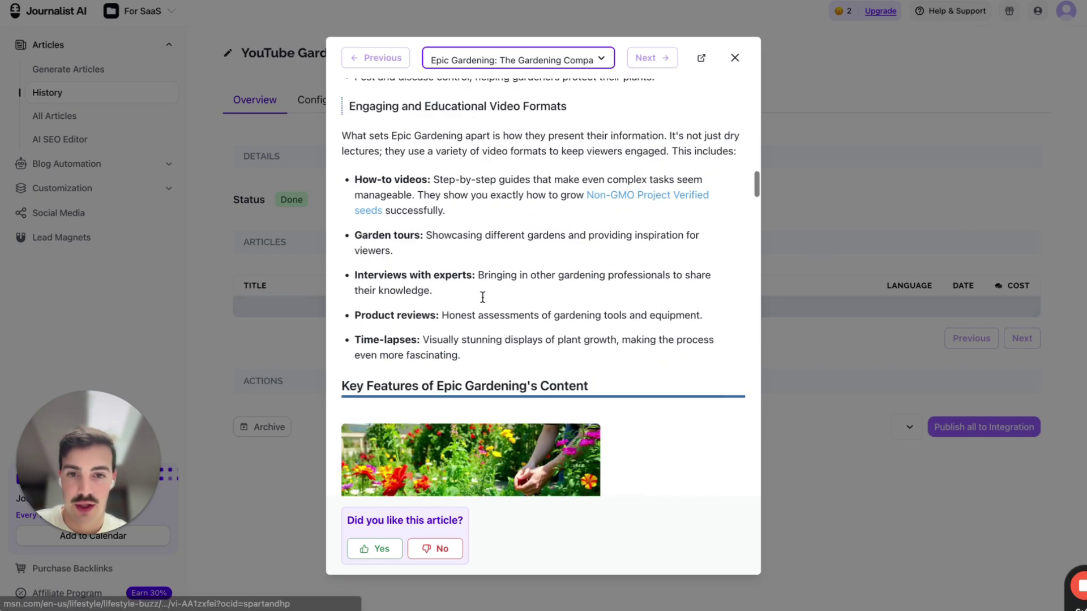
scroll(482, 297, down, 20)
scroll(481, 298, down, 15)
scroll(481, 297, up, 10)
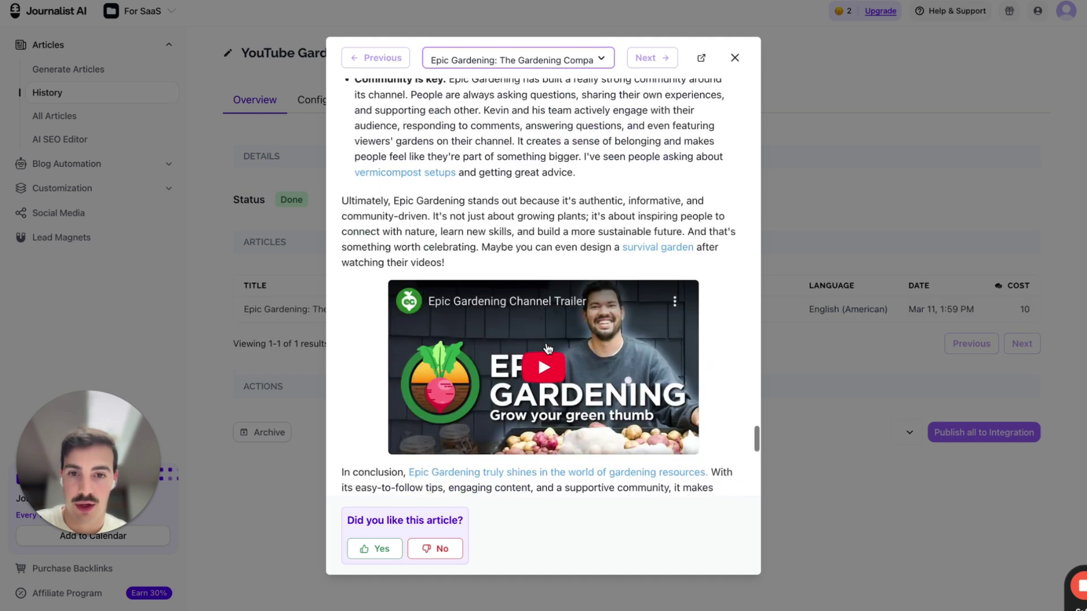
Step: Play the embedded Epic Gardening video and scroll through the rest of the article
click(545, 342)
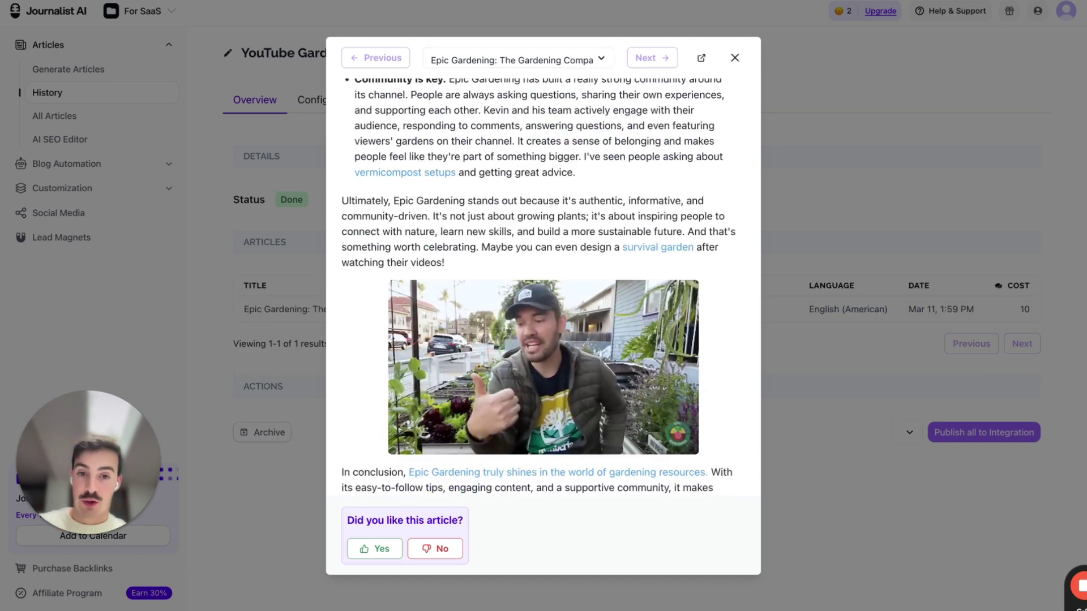
scroll(564, 248, up, 20)
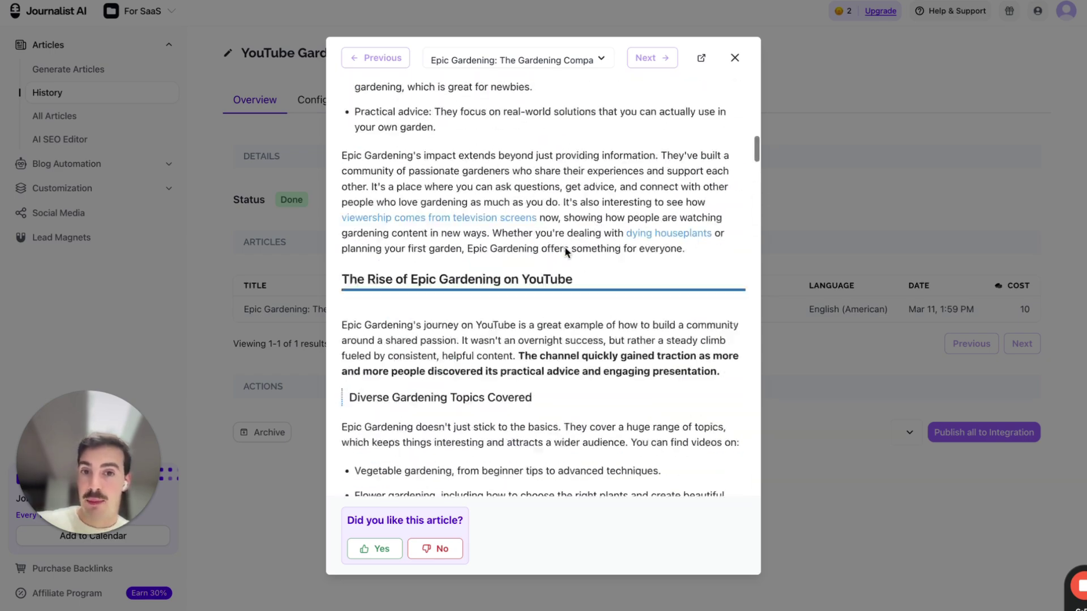
scroll(565, 246, down, 5)
scroll(564, 252, down, 20)
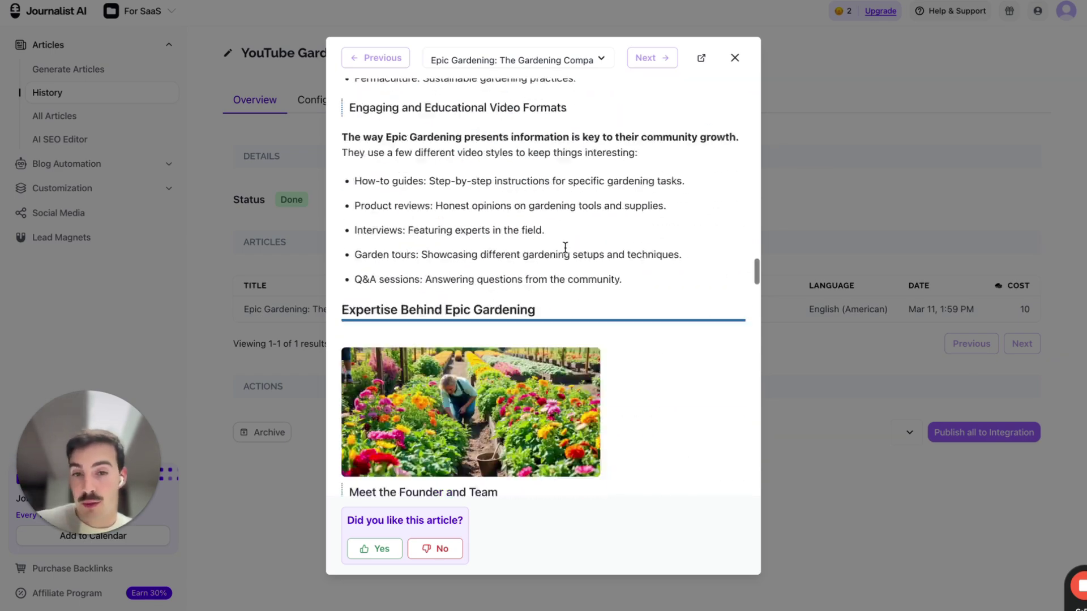
scroll(566, 252, up, 4)
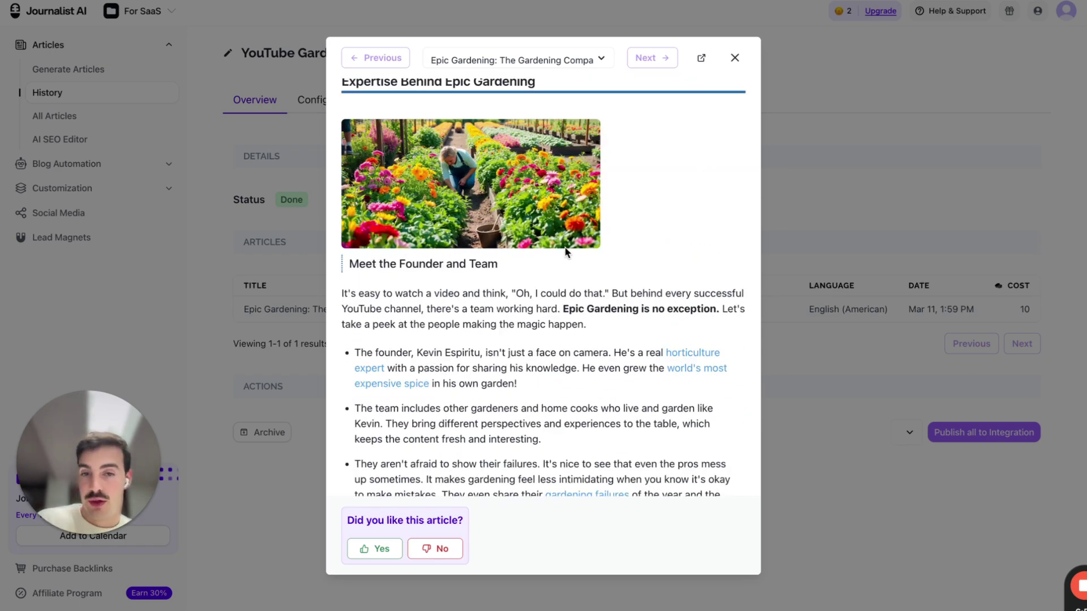
scroll(565, 252, down, 20)
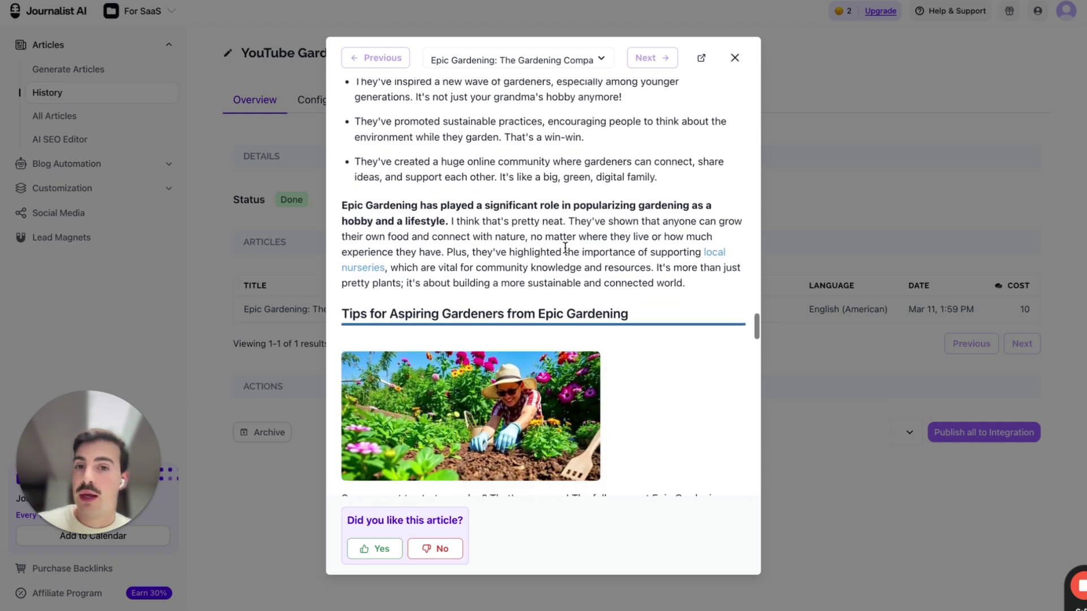
scroll(565, 252, down, 15)
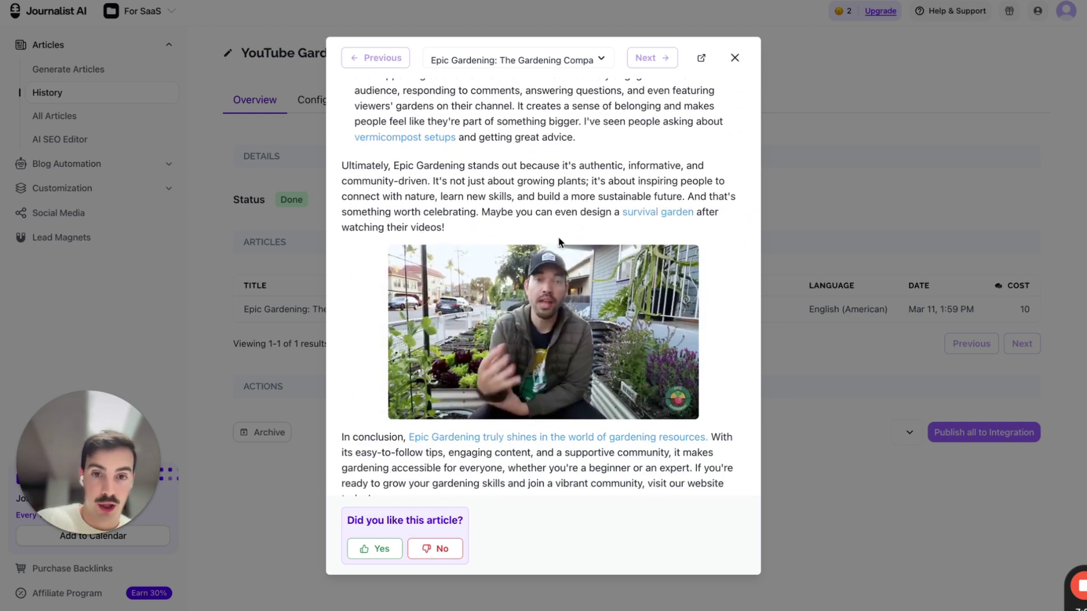
mouse_move(551, 327)
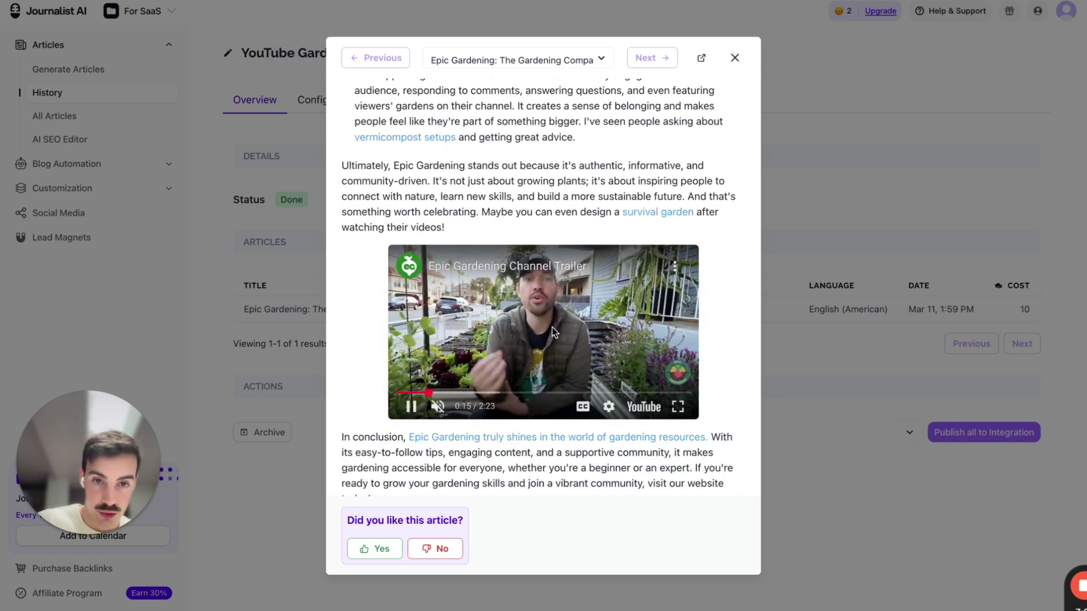
Step: Open the article's full page, start an editable revision, and request external link suggestions for the intro paragraph
click(701, 59)
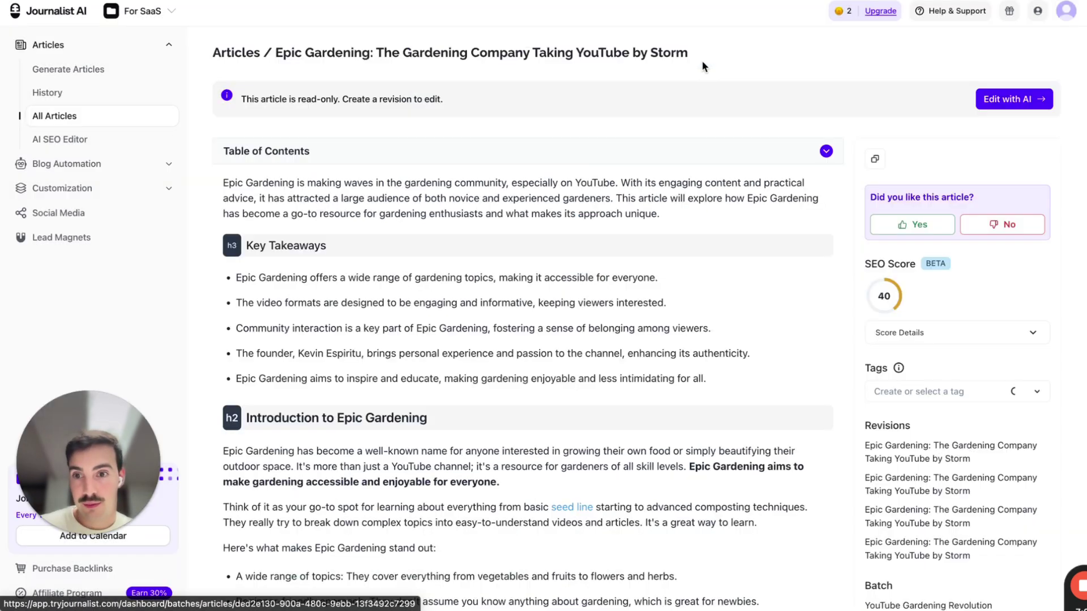
click(1006, 100)
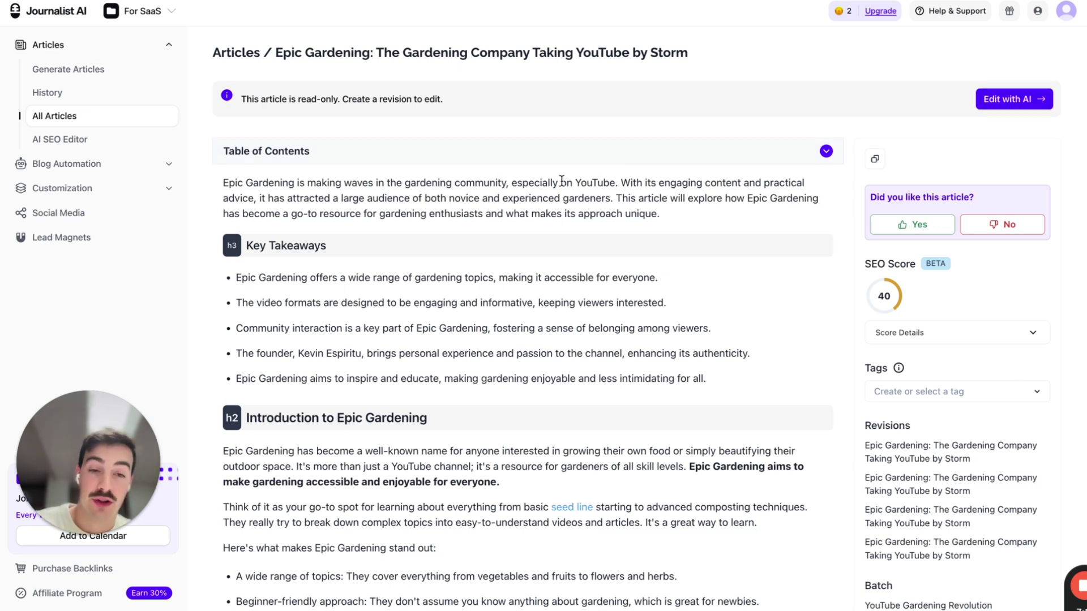
triple_click(492, 194)
click(398, 257)
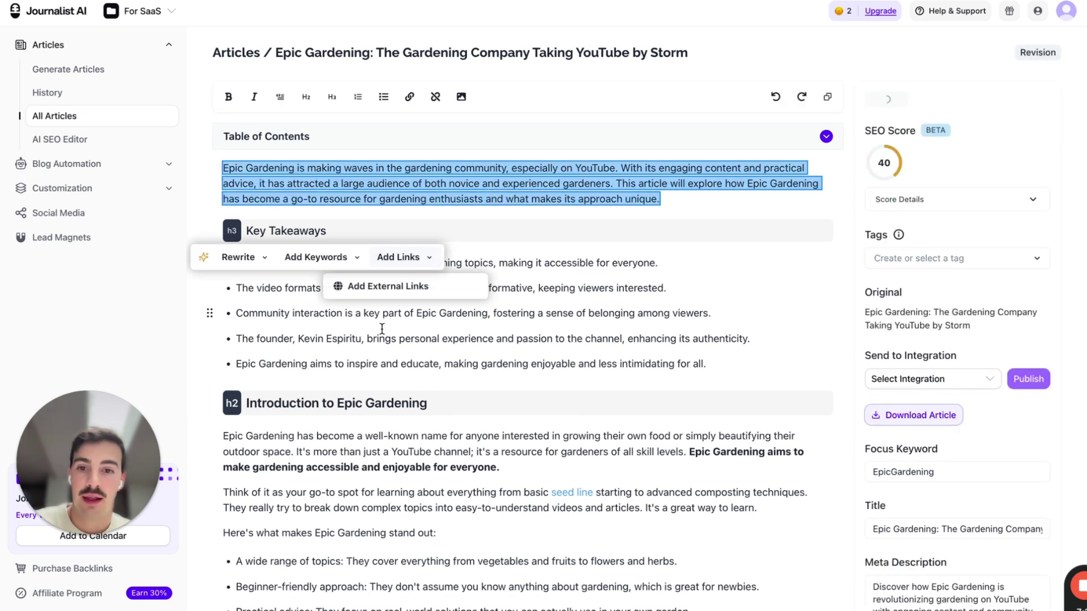
click(382, 288)
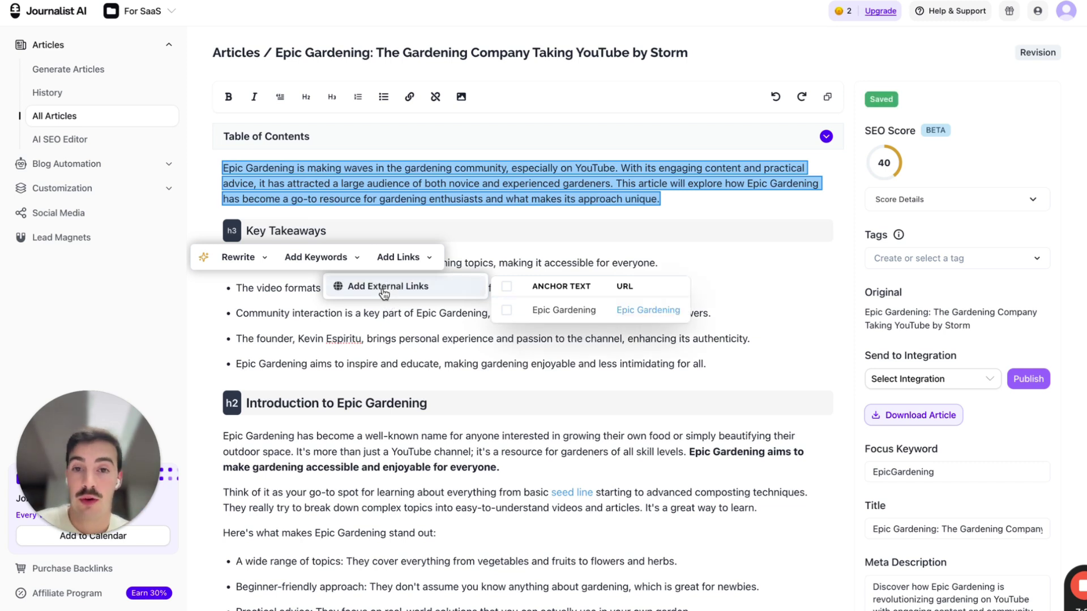
Step: Apply the Epic Gardening external link suggestion to the opening paragraph
click(507, 310)
click(630, 217)
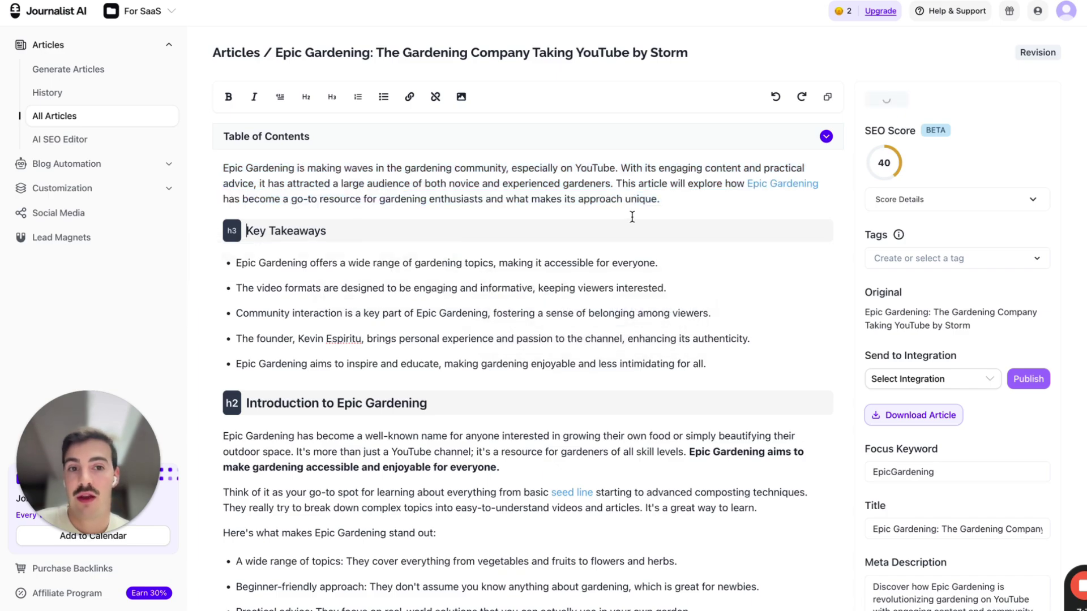
scroll(624, 224, down, 10)
scroll(509, 255, down, 10)
scroll(418, 287, up, 1)
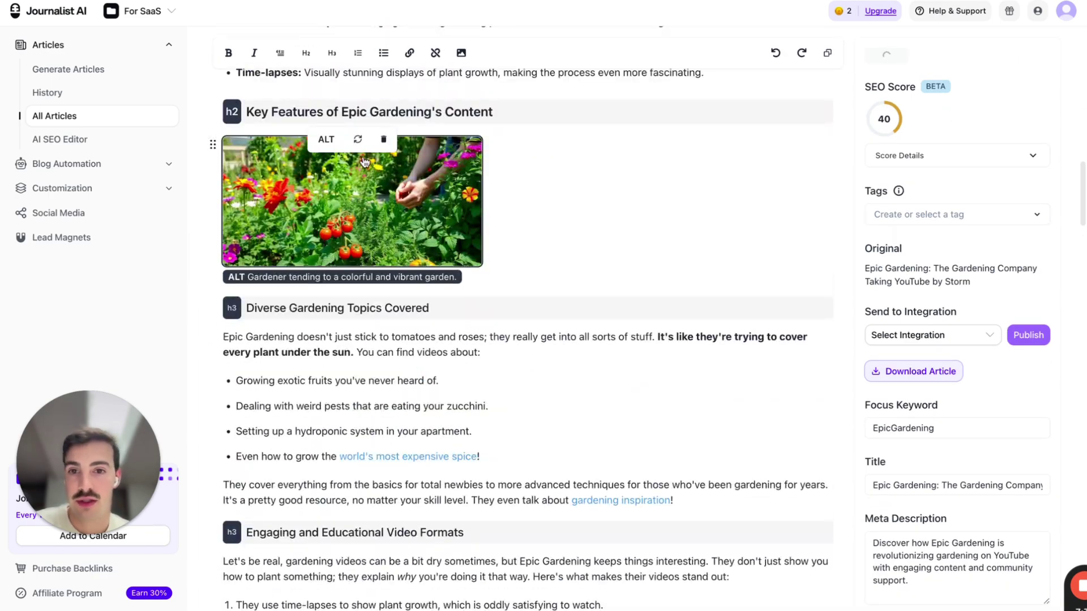
Step: Generate a new Key Features image from the saved 'add a dog' prompt and accept it
click(357, 140)
click(400, 301)
click(436, 329)
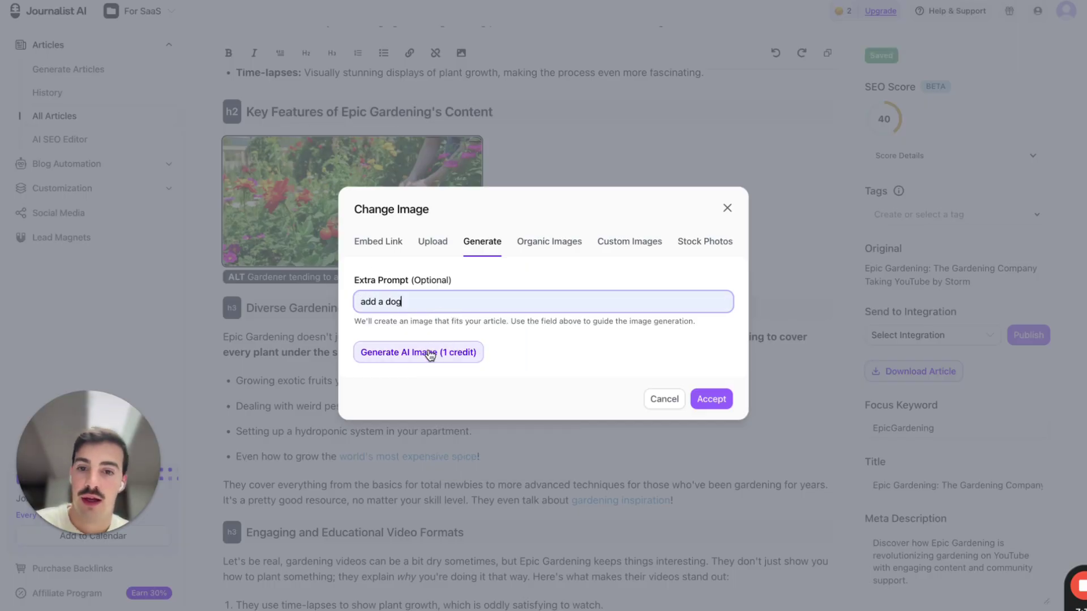
click(429, 352)
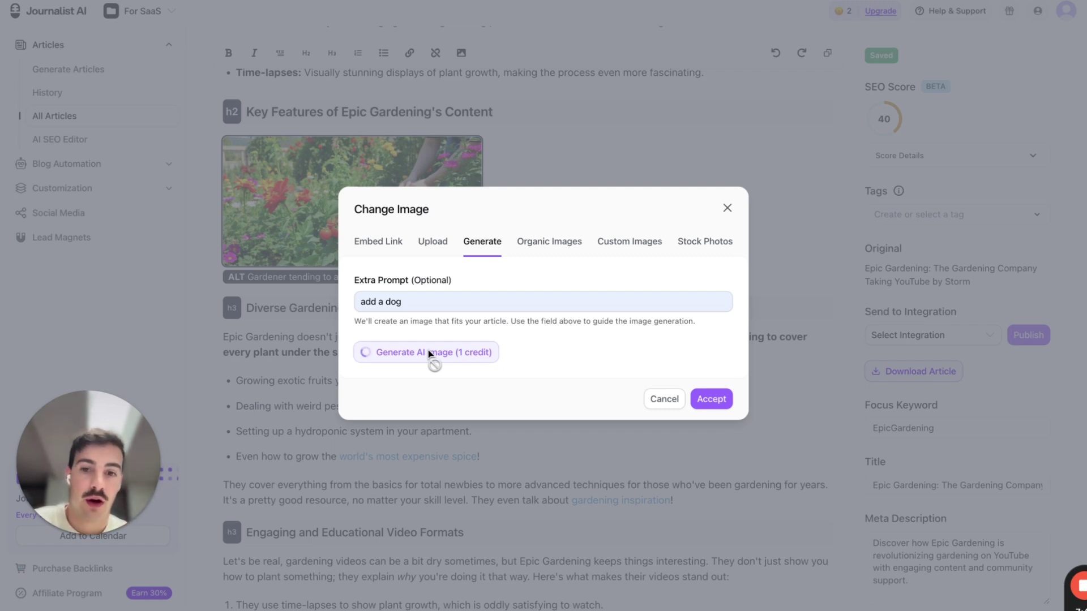
click(709, 516)
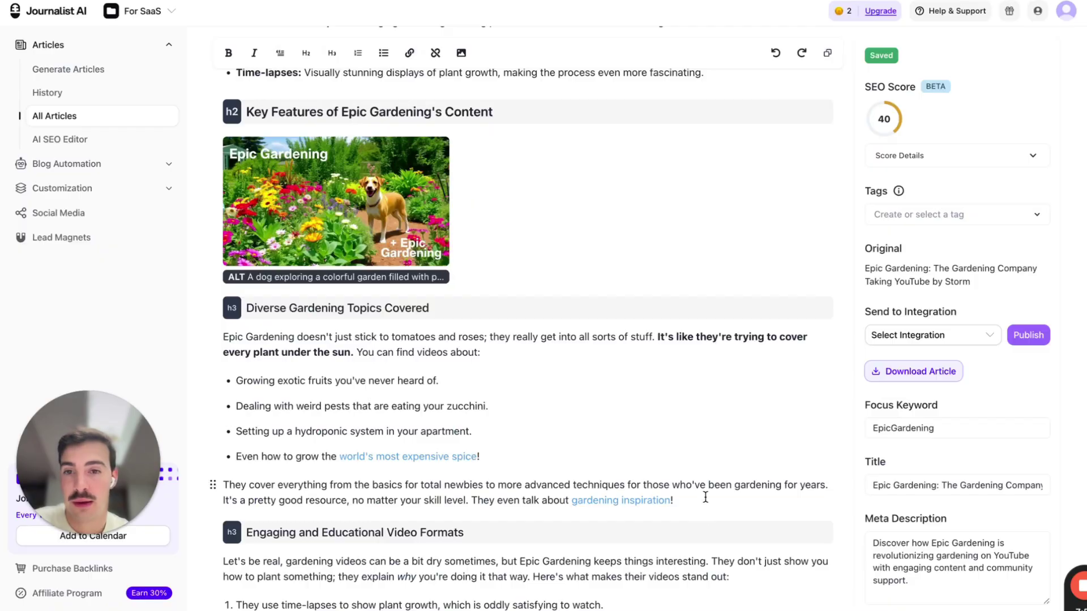
scroll(592, 233, up, 5)
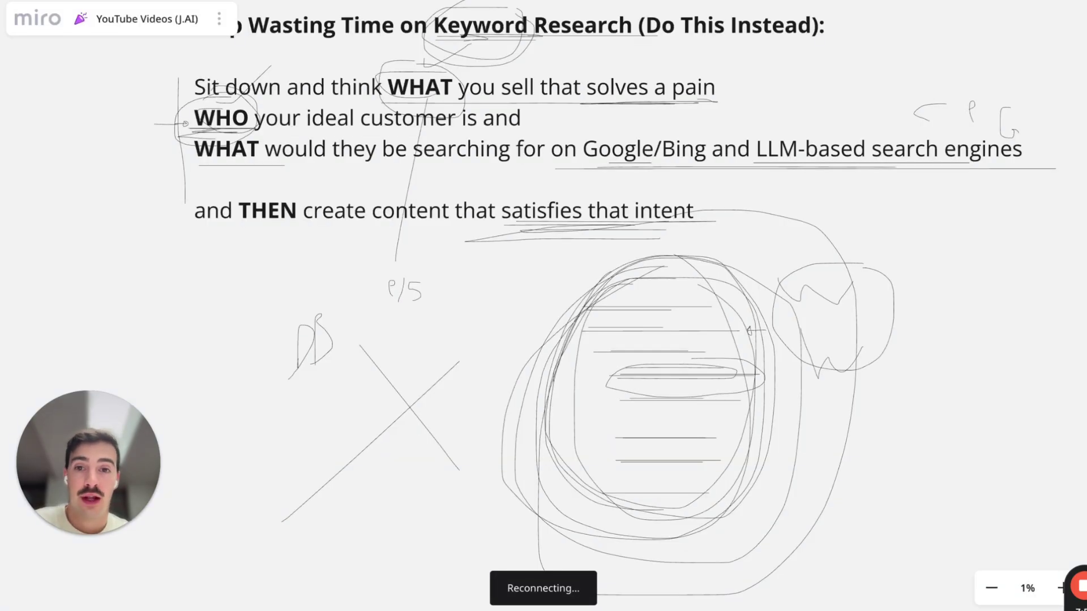
Step: Underline WHO and the Google/Bing and LLM-based search engines line, curve the big circle, and sketch a loop
scroll(390, 115, down, 2)
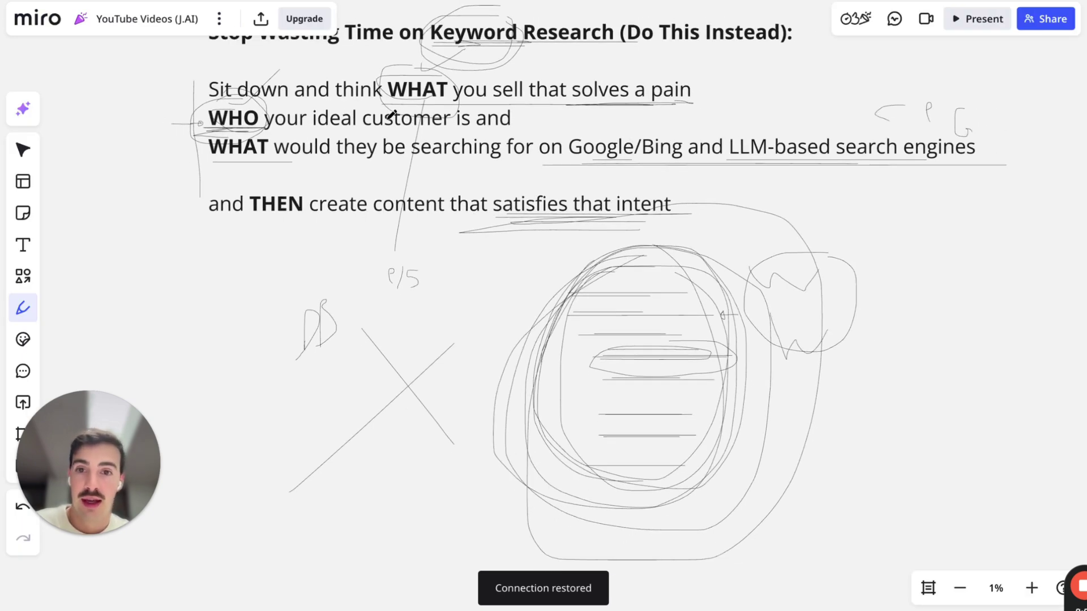
scroll(390, 115, down, 3)
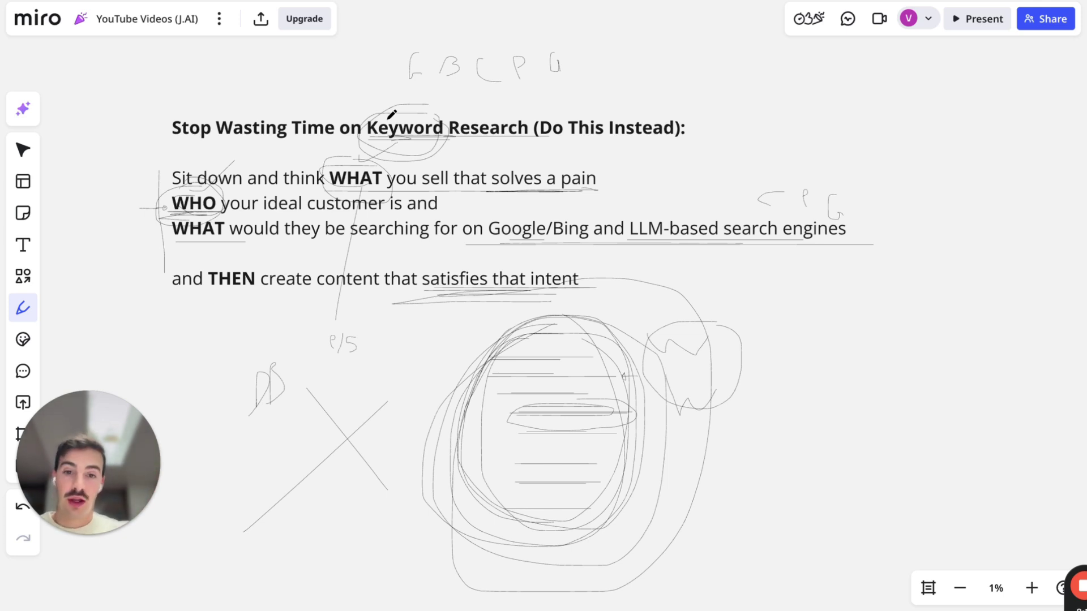
drag(172, 212, 226, 213)
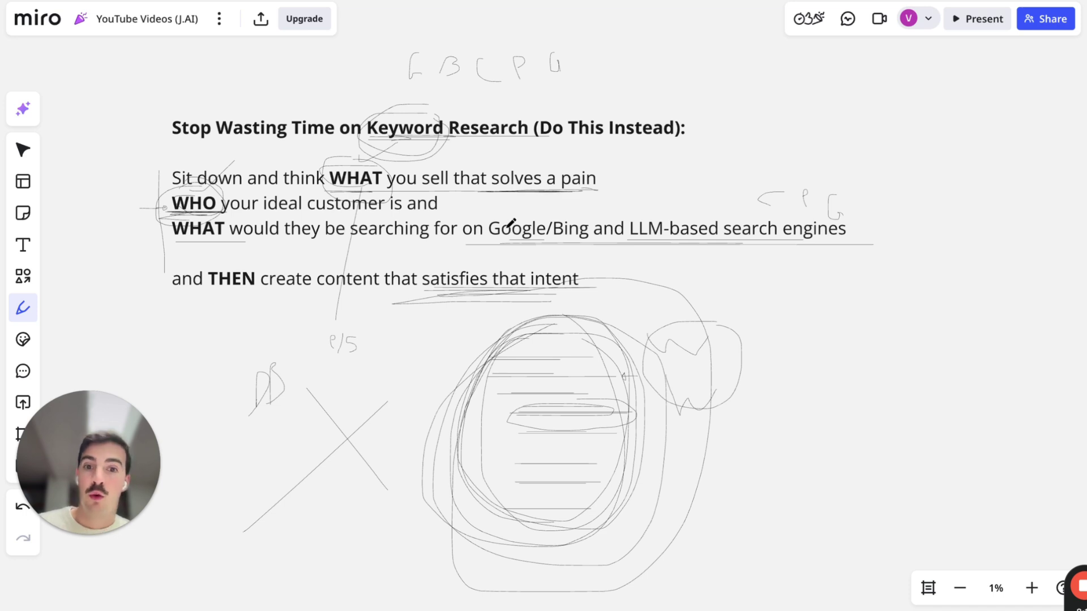
drag(494, 245, 949, 245)
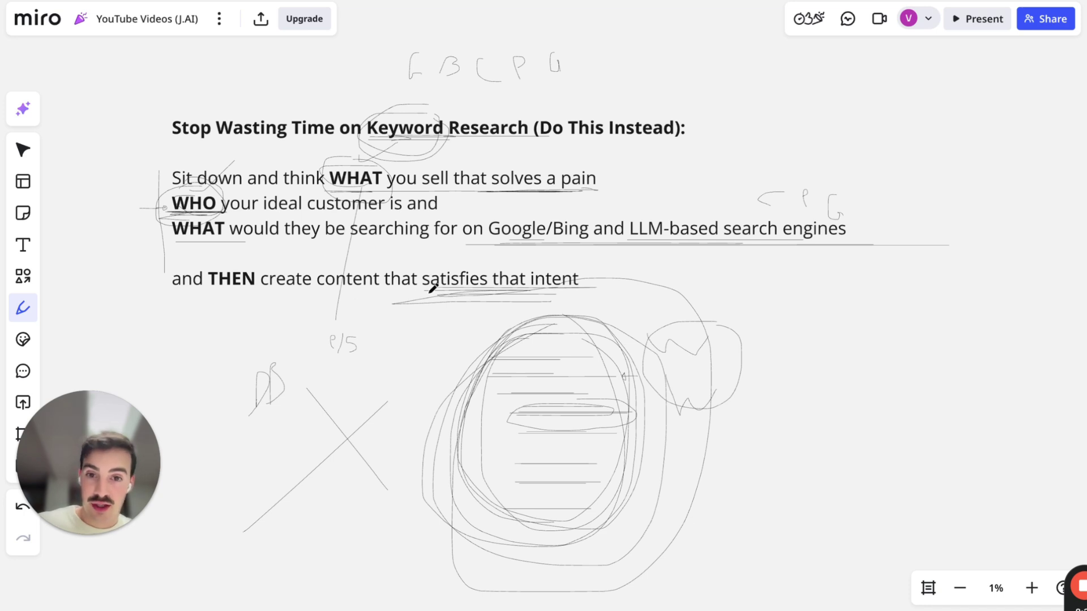
mouse_move(568, 324)
mouse_down()
mouse_move(508, 555)
mouse_move(578, 312)
mouse_up()
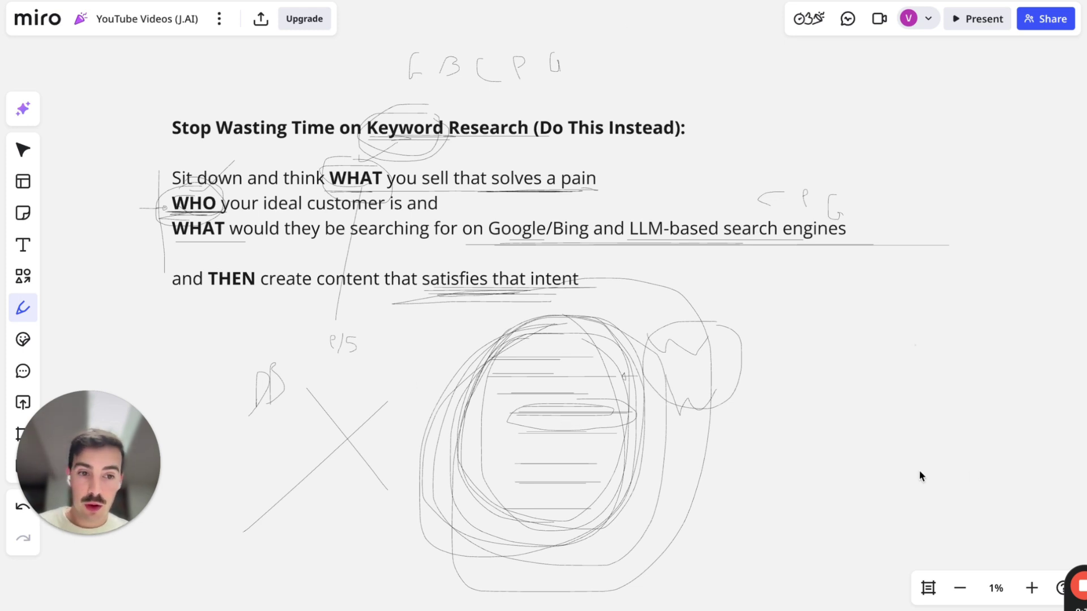
drag(914, 345, 928, 349)
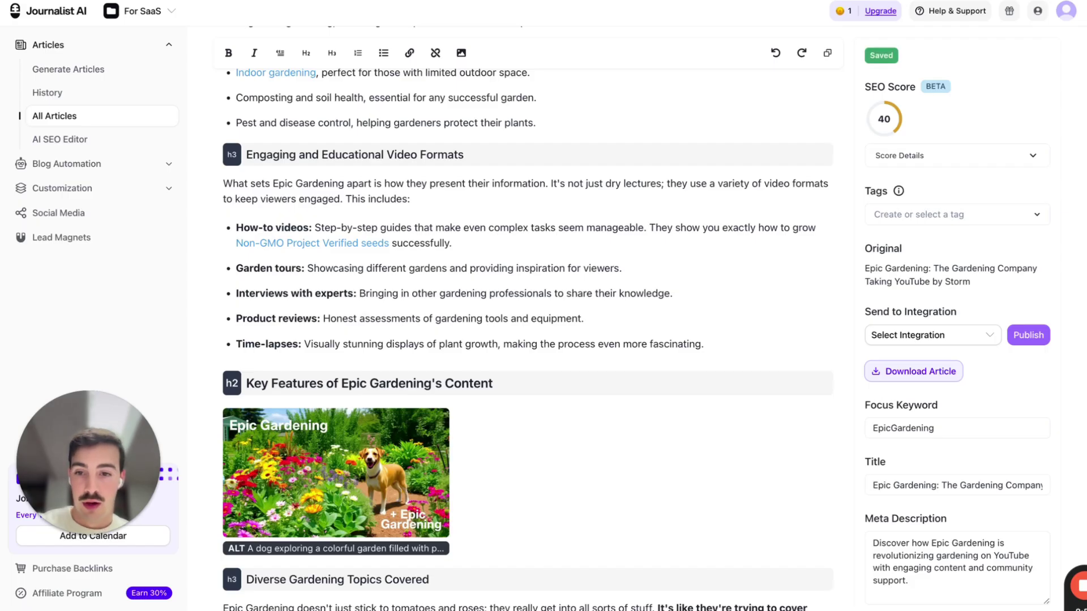
Step: Open the Open AI Revenue and Statistics blog post via 'tryjournalist.com/blog op' and briefly highlight its title
key(super+l)
text(tryjournalist.com/blog)
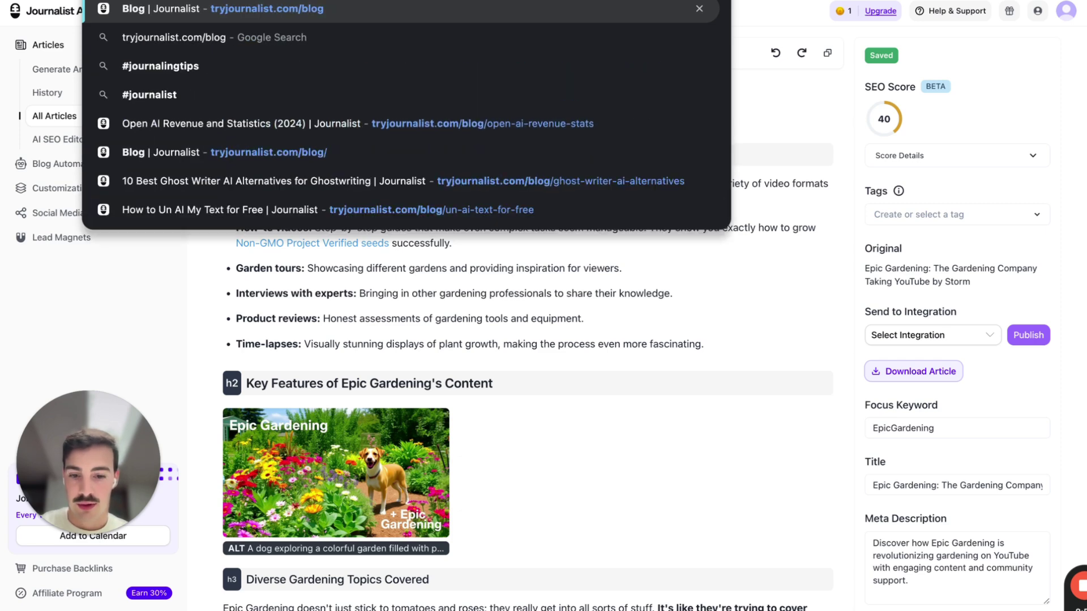
text( op)
click(554, 65)
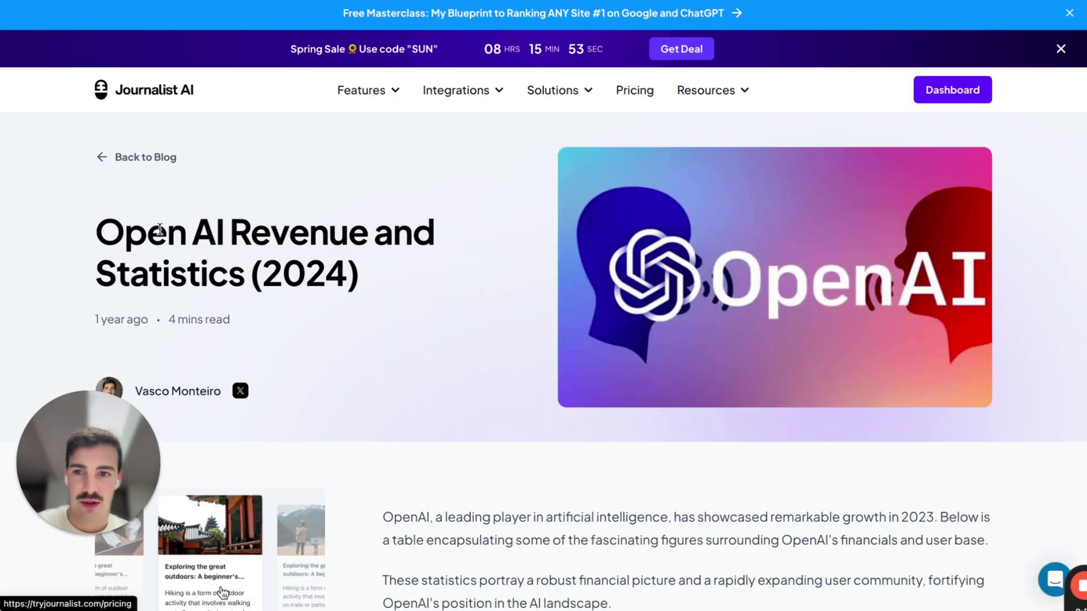
triple_click(462, 316)
scroll(462, 316, down, 8)
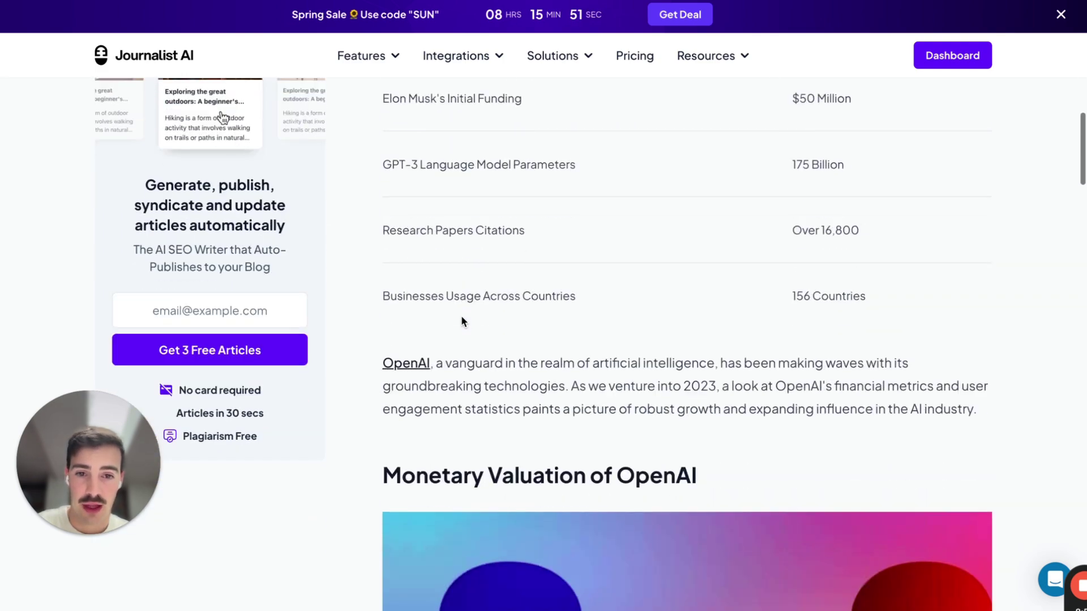
scroll(460, 317, down, 3)
scroll(461, 316, up, 15)
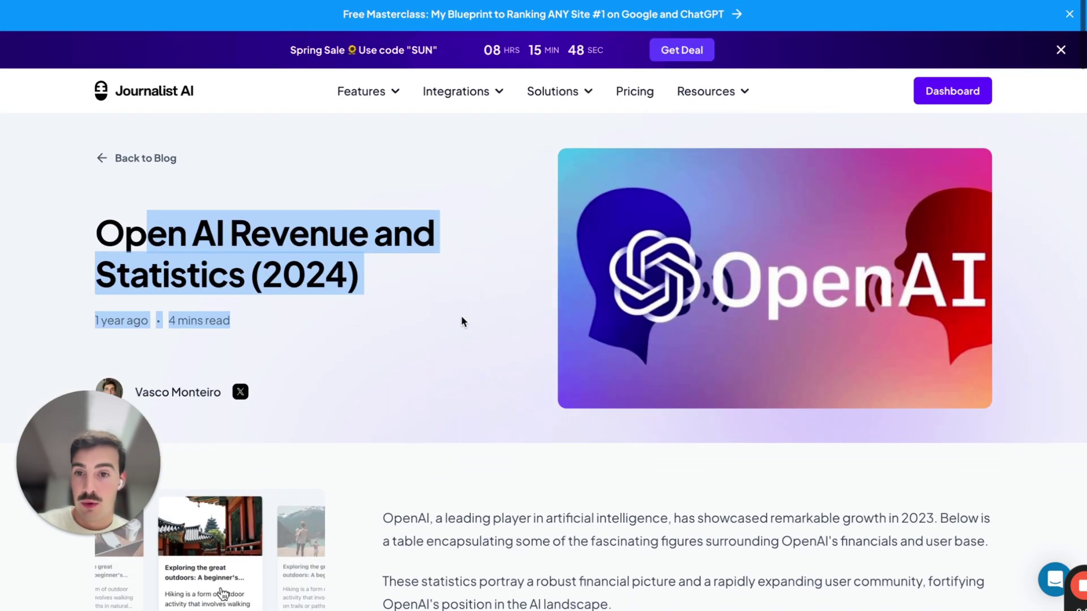
click(461, 320)
Step: Scroll through the post, highlight part of its title, then go to the Journalist AI homepage
scroll(462, 320, down, 2)
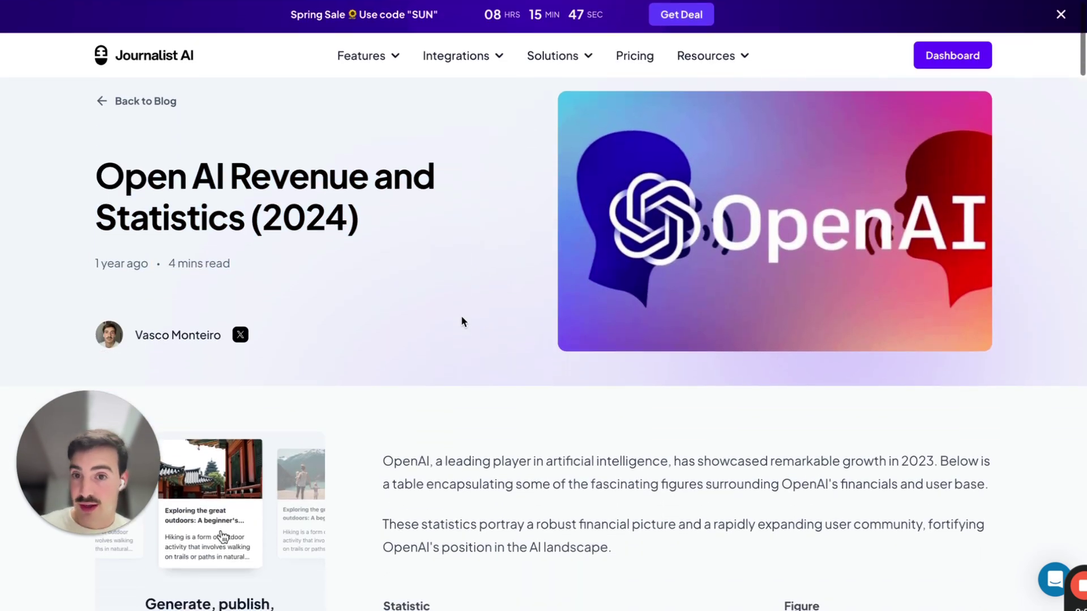
scroll(462, 317, down, 1)
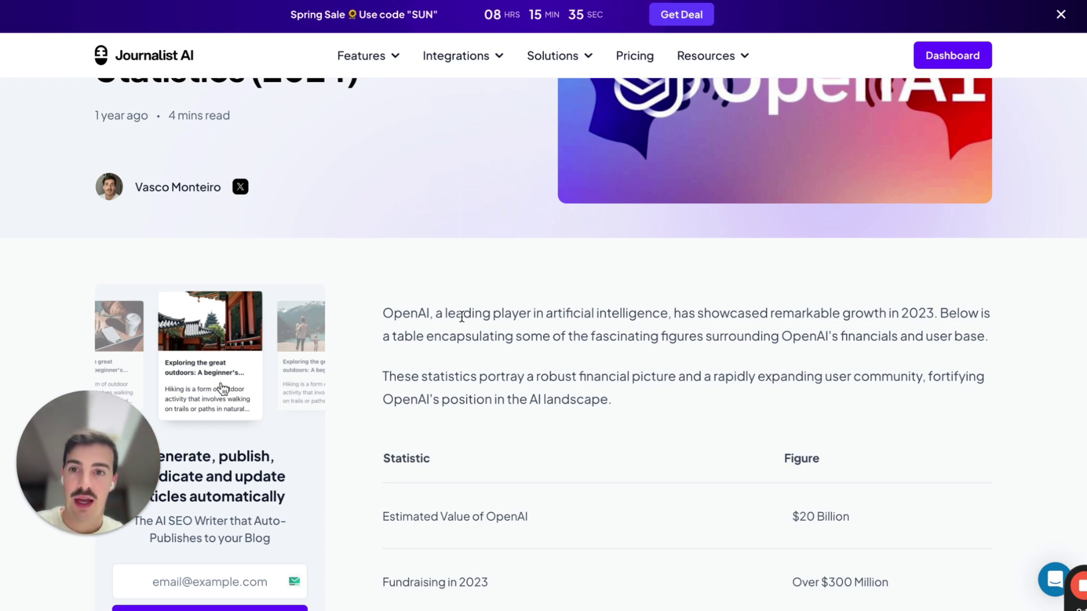
scroll(524, 277, down, 20)
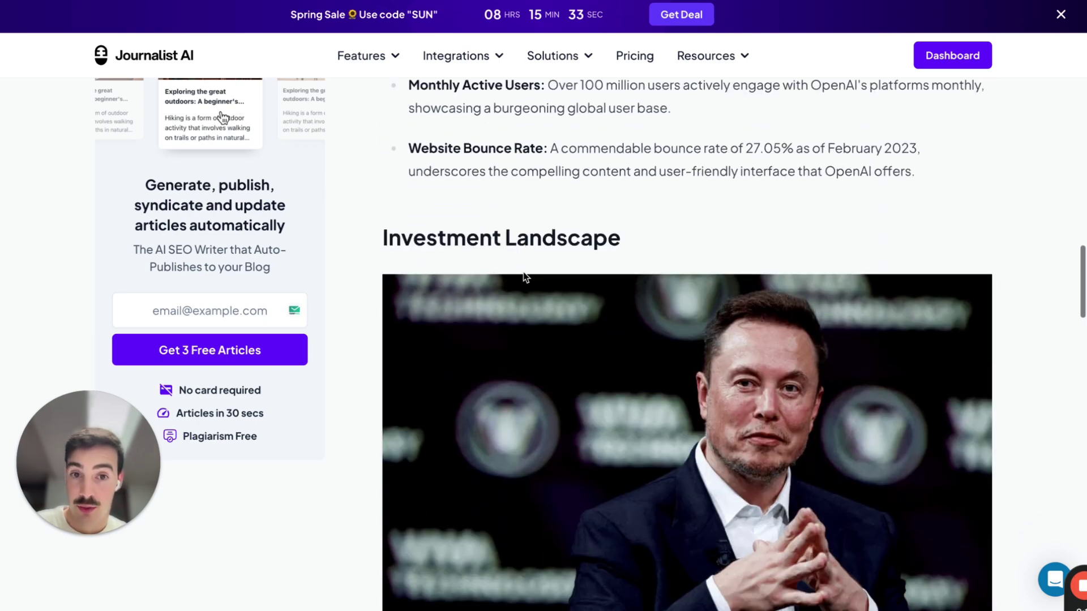
scroll(526, 277, down, 15)
scroll(525, 277, up, 20)
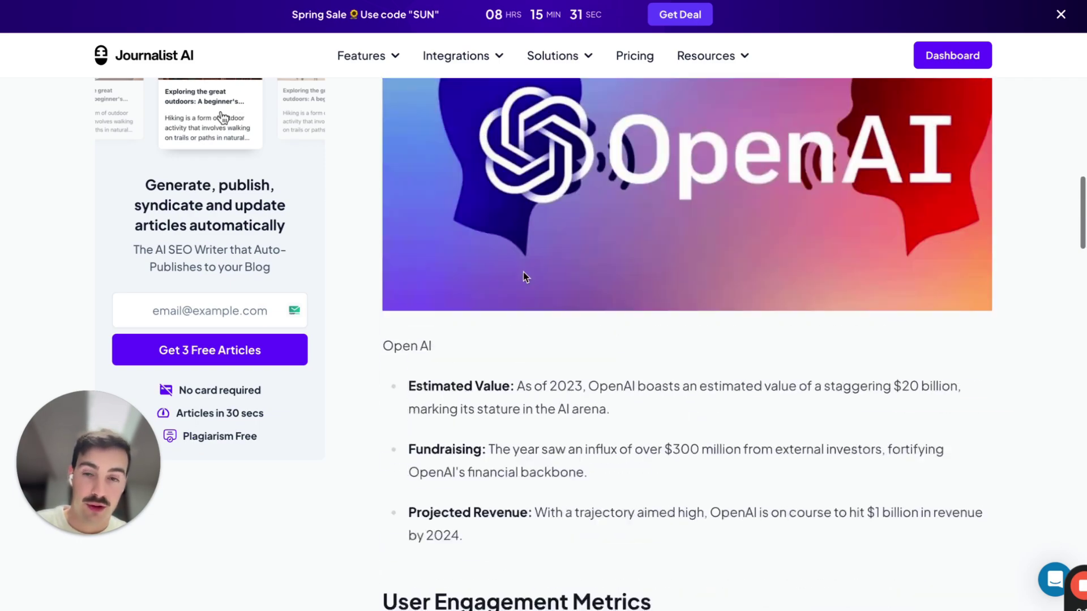
scroll(523, 274, up, 10)
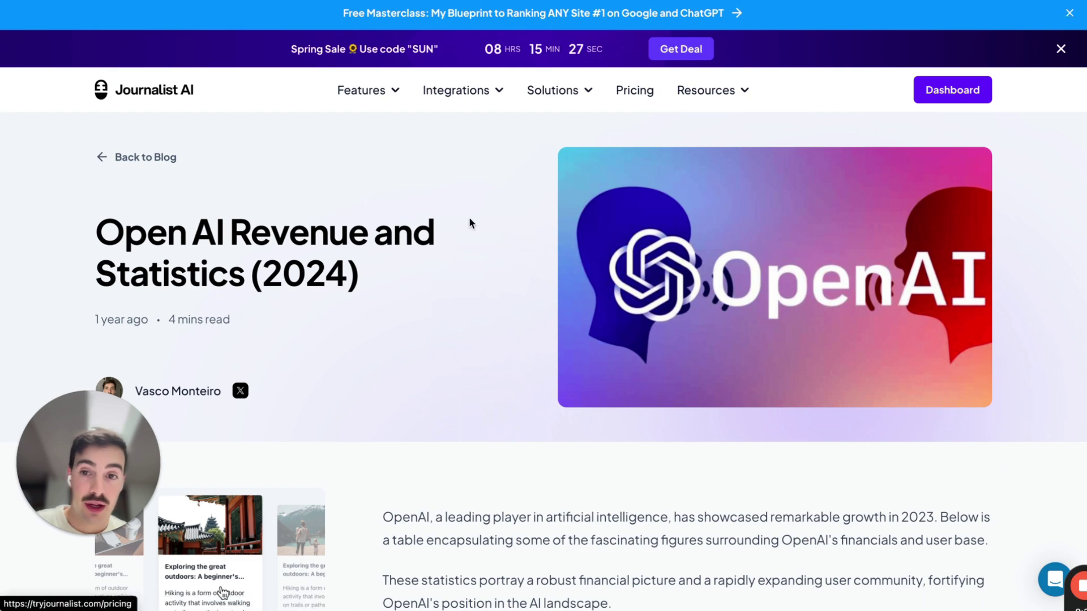
scroll(436, 227, down, 9)
scroll(436, 227, up, 10)
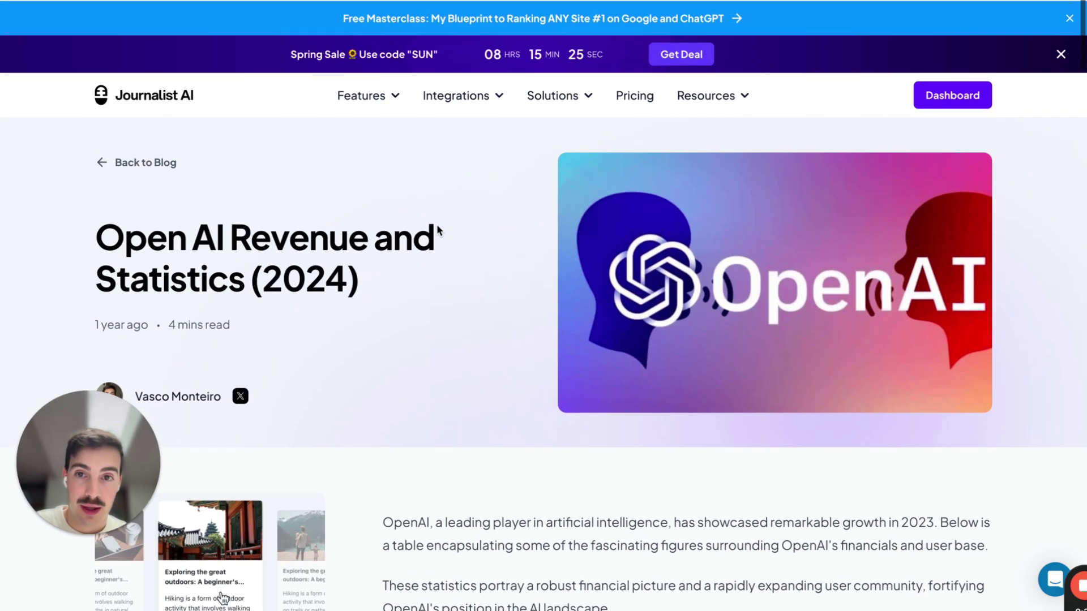
scroll(440, 210, down, 1)
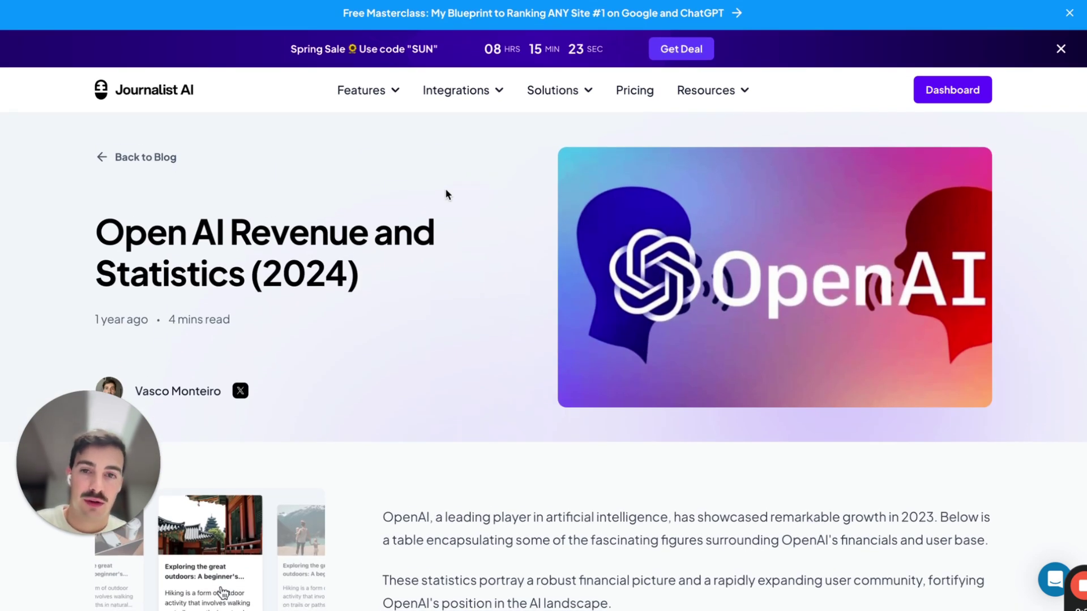
drag(126, 232, 360, 243)
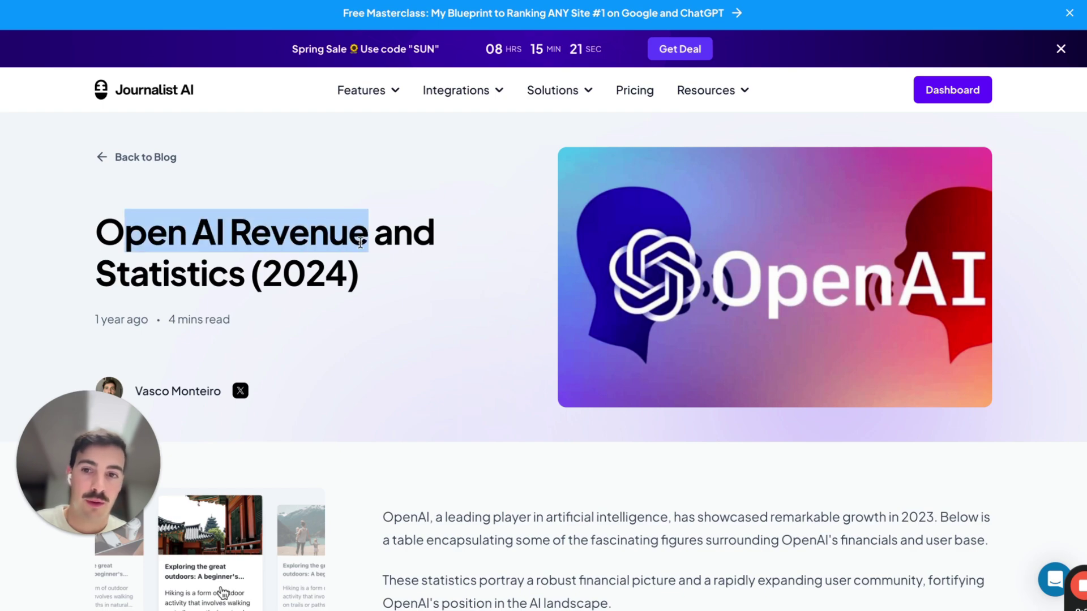
scroll(439, 289, down, 5)
scroll(224, 92, up, 6)
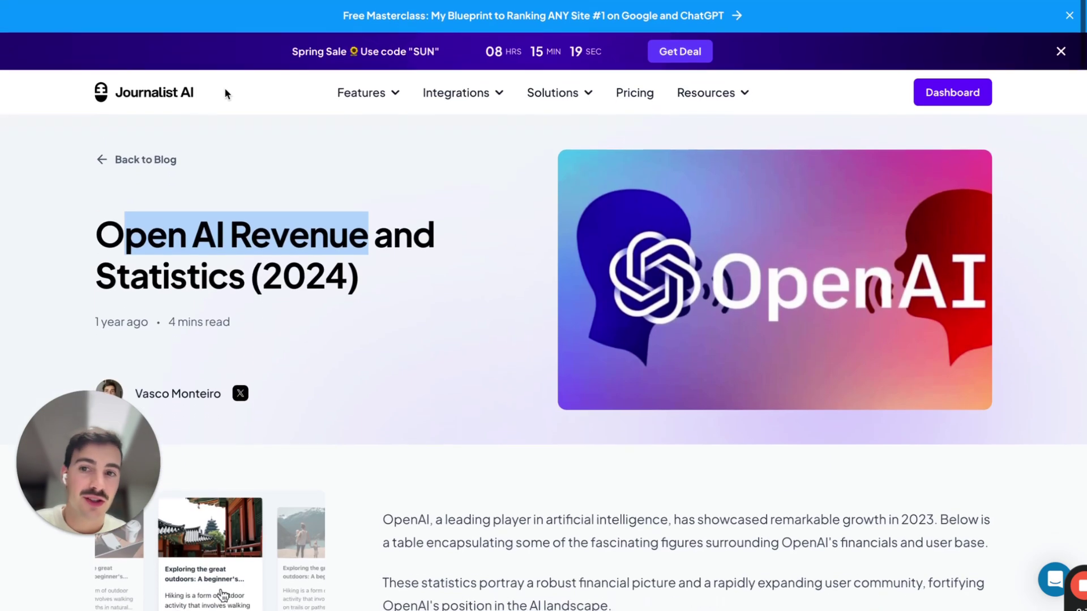
click(168, 93)
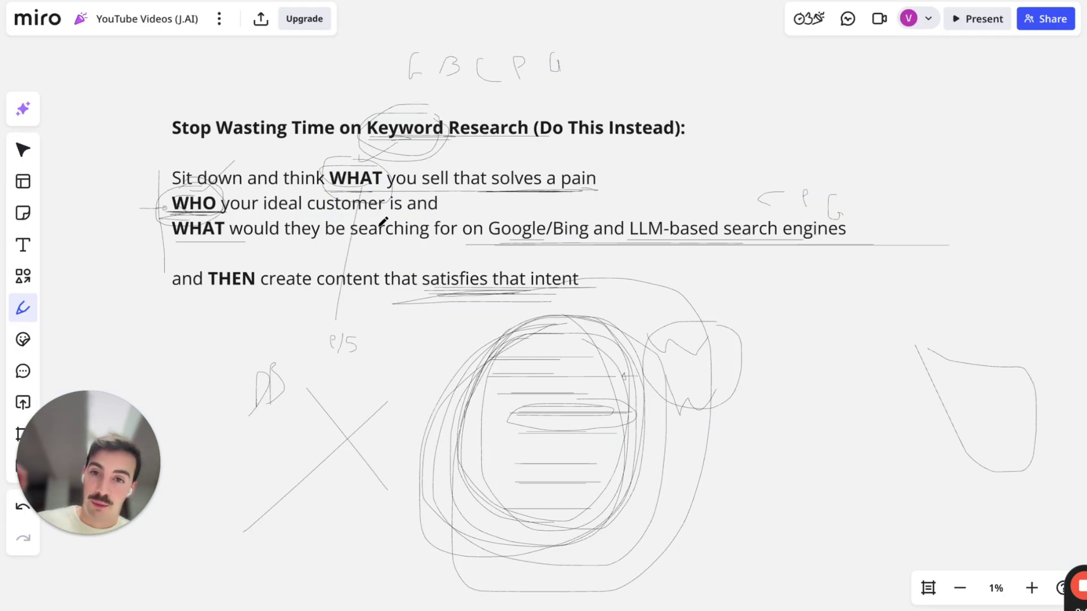
Step: Draw a short horizontal pen stroke beside the keyword-research notes
drag(374, 150, 459, 148)
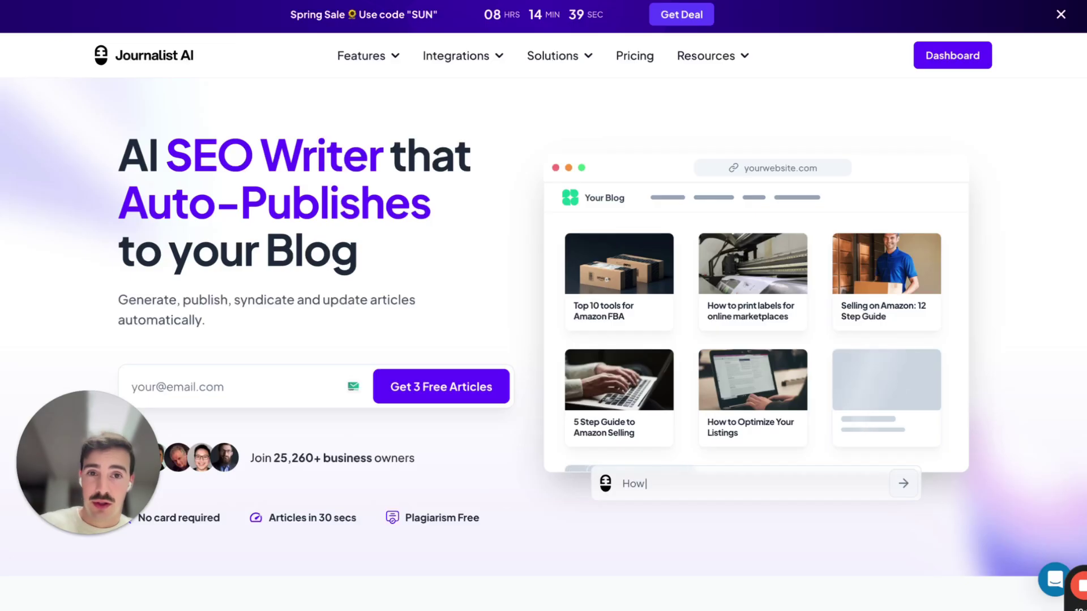
Step: Load the Journalist AI academy page and scroll down to the 'To sum up, you get:' course list
key(super+l)
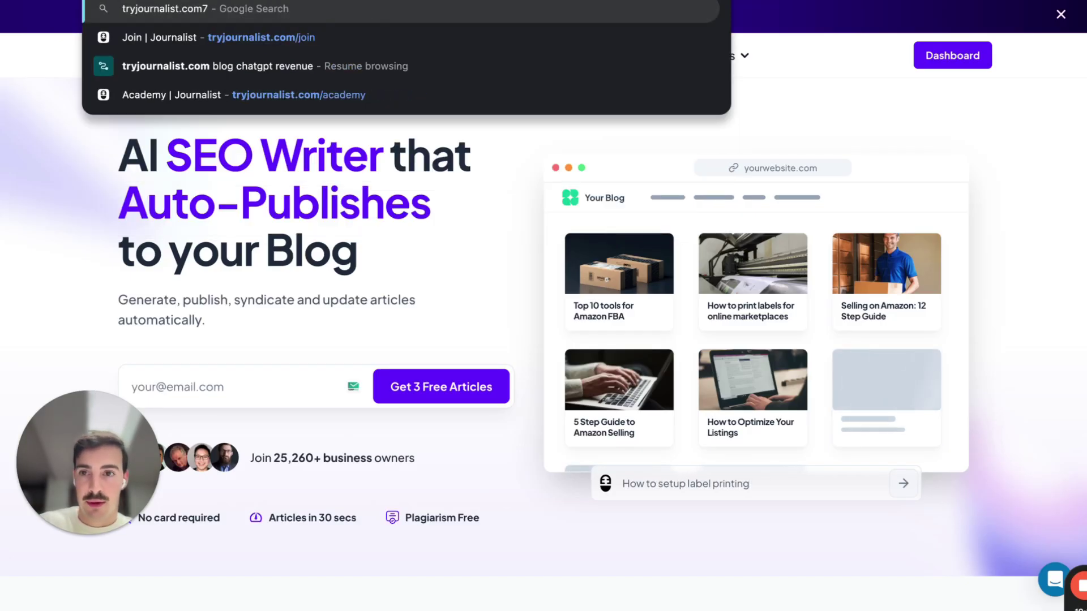
key(Escape)
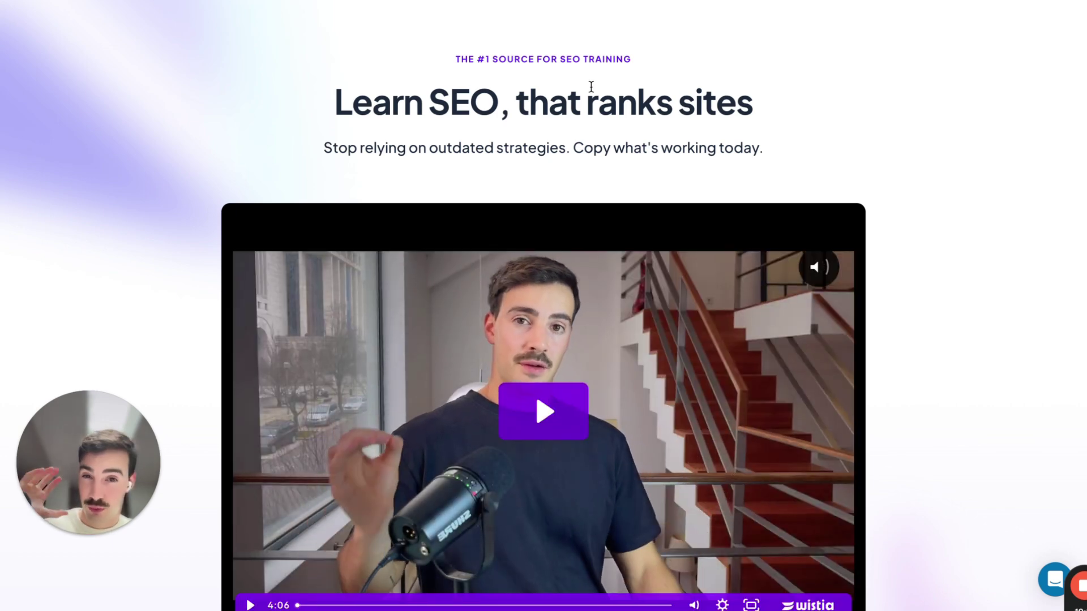
scroll(590, 86, down, 20)
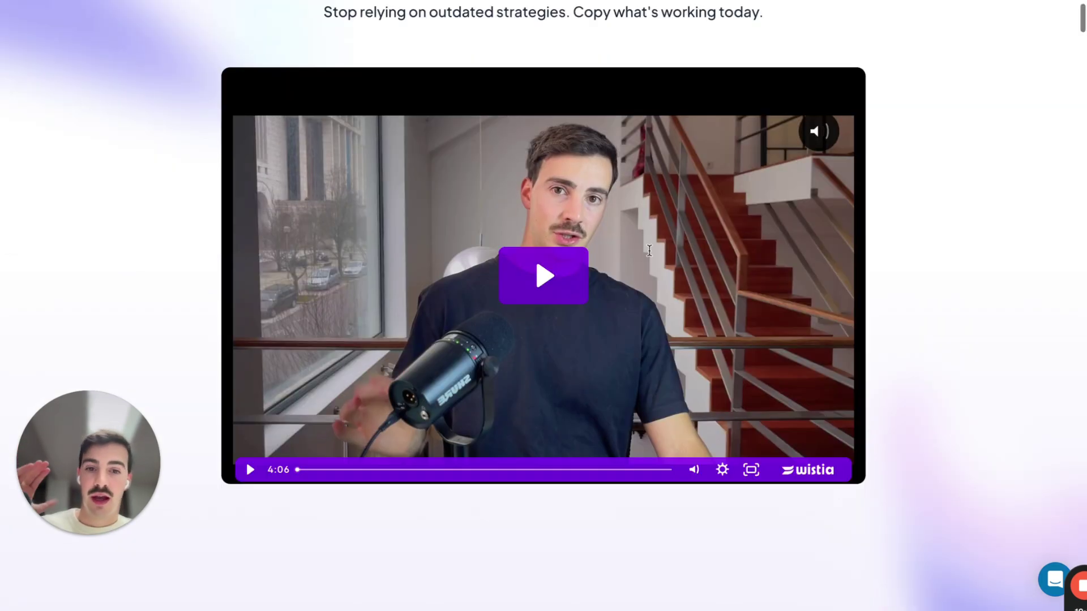
scroll(661, 311, down, 20)
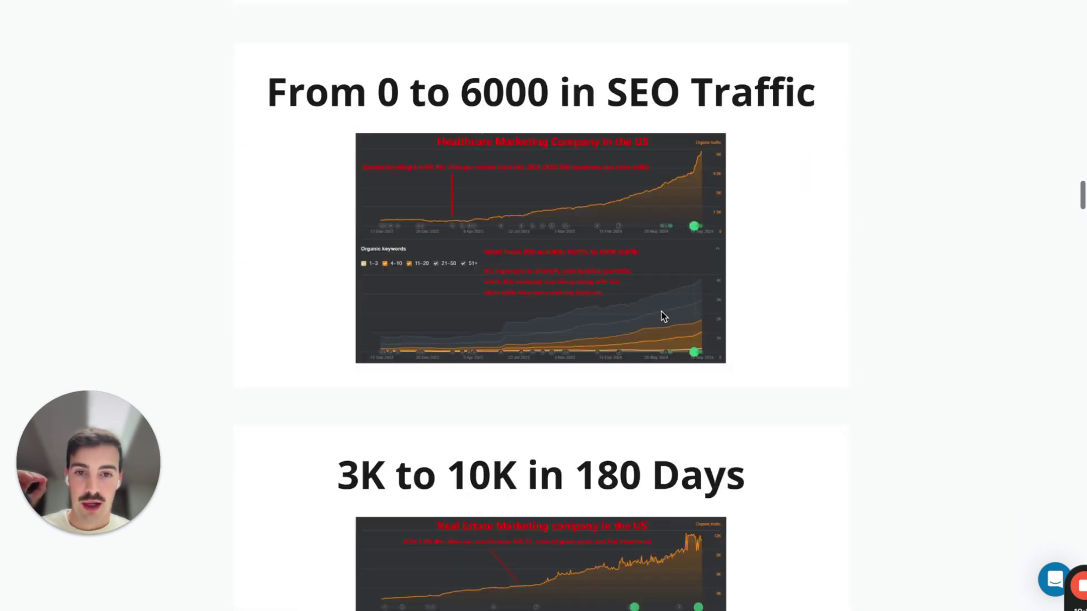
scroll(660, 311, down, 20)
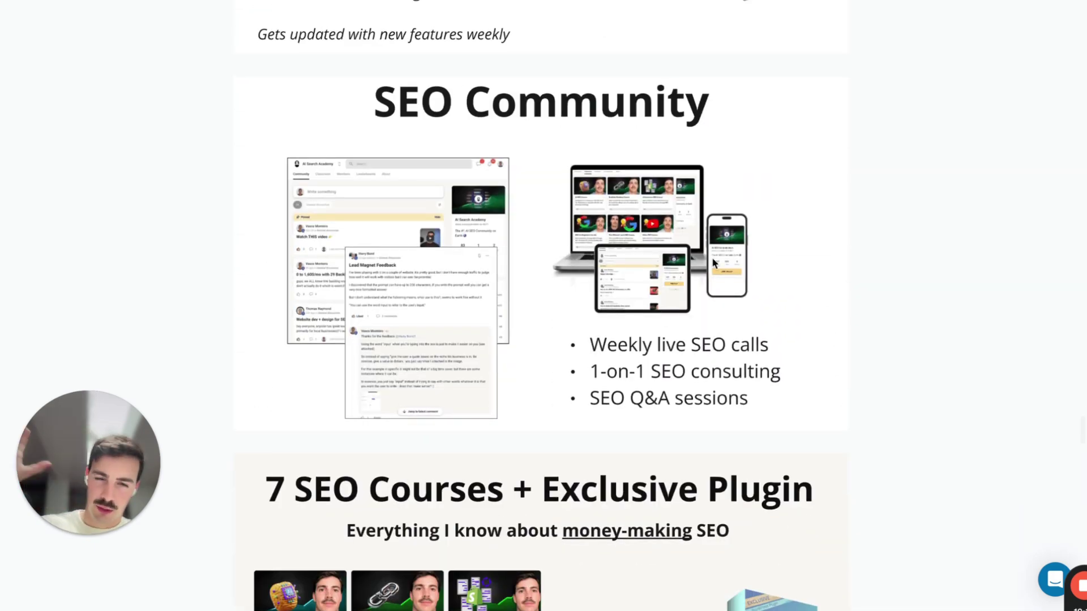
scroll(712, 257, down, 1)
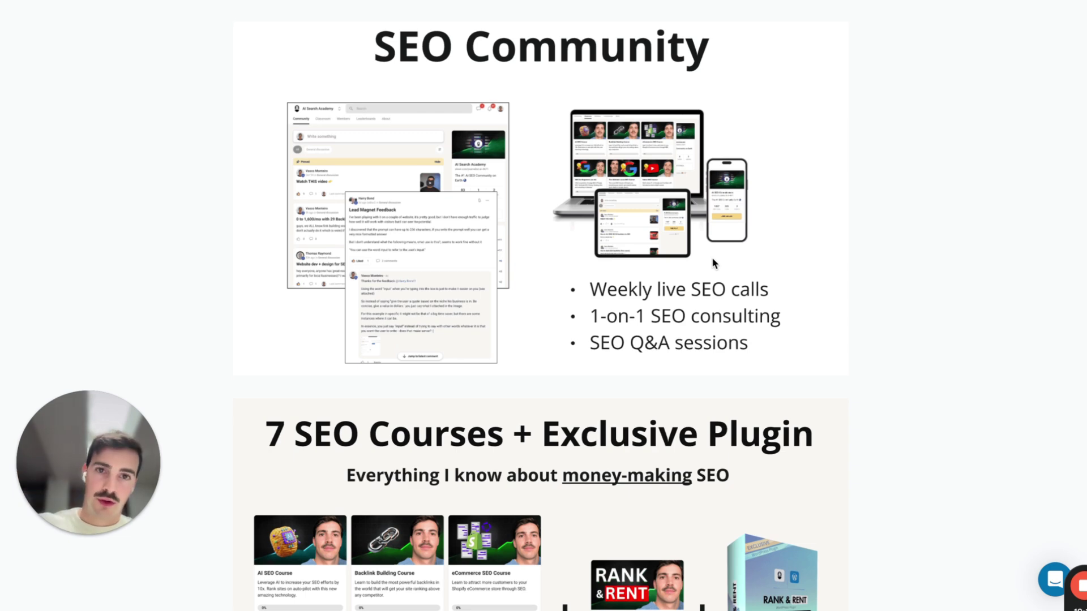
scroll(711, 257, down, 5)
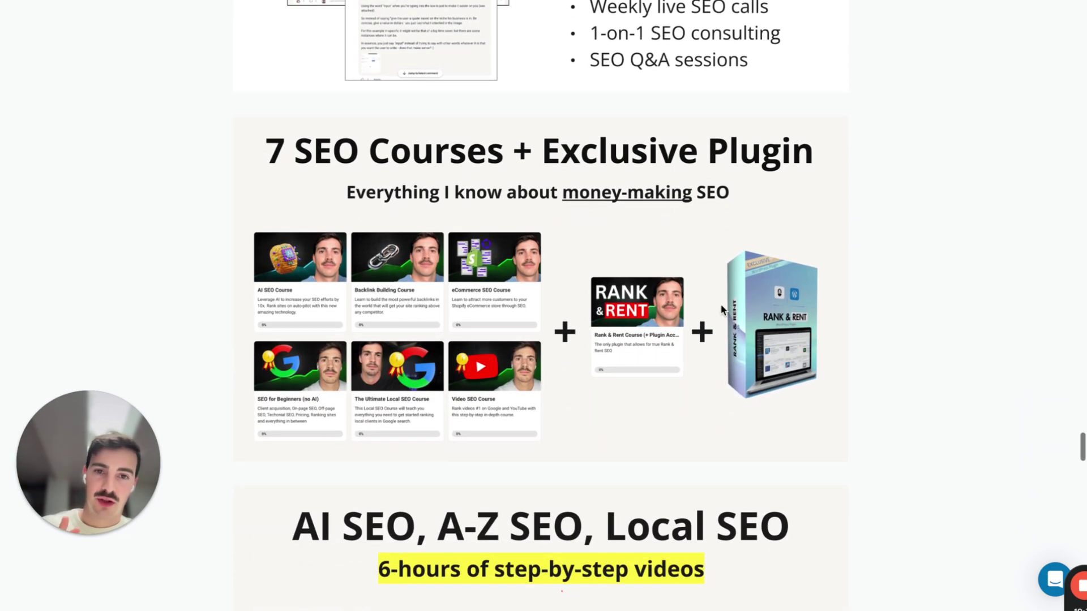
scroll(721, 310, down, 1)
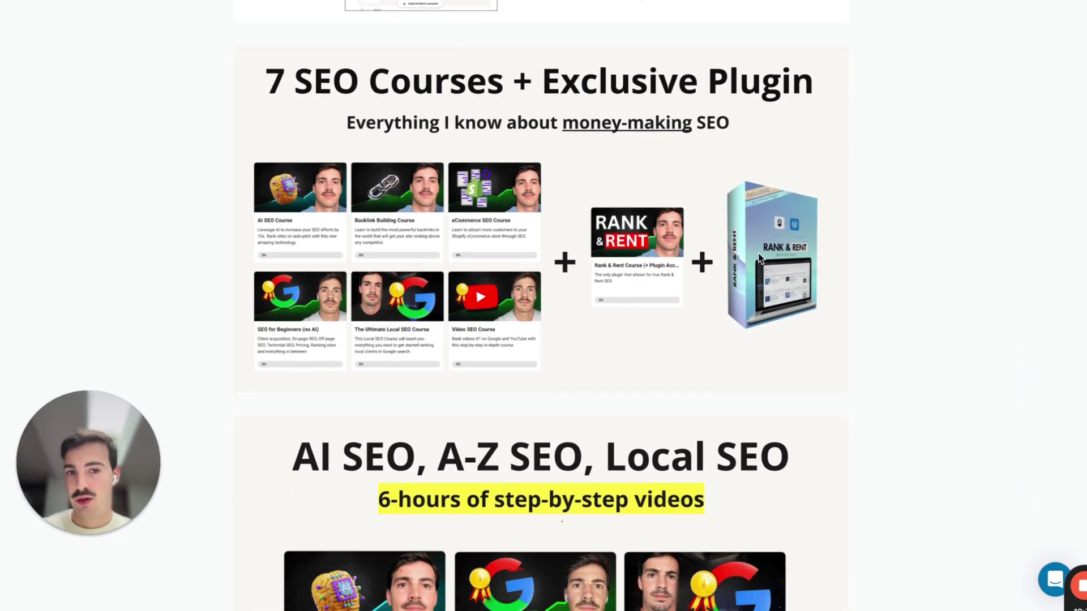
scroll(759, 258, down, 20)
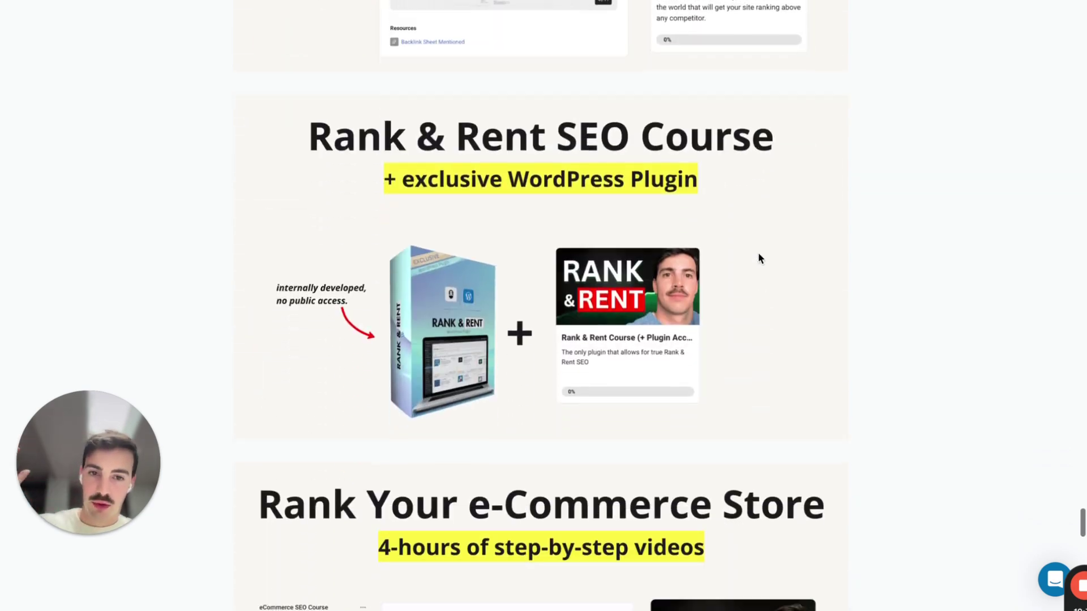
scroll(759, 257, up, 15)
scroll(758, 257, down, 9)
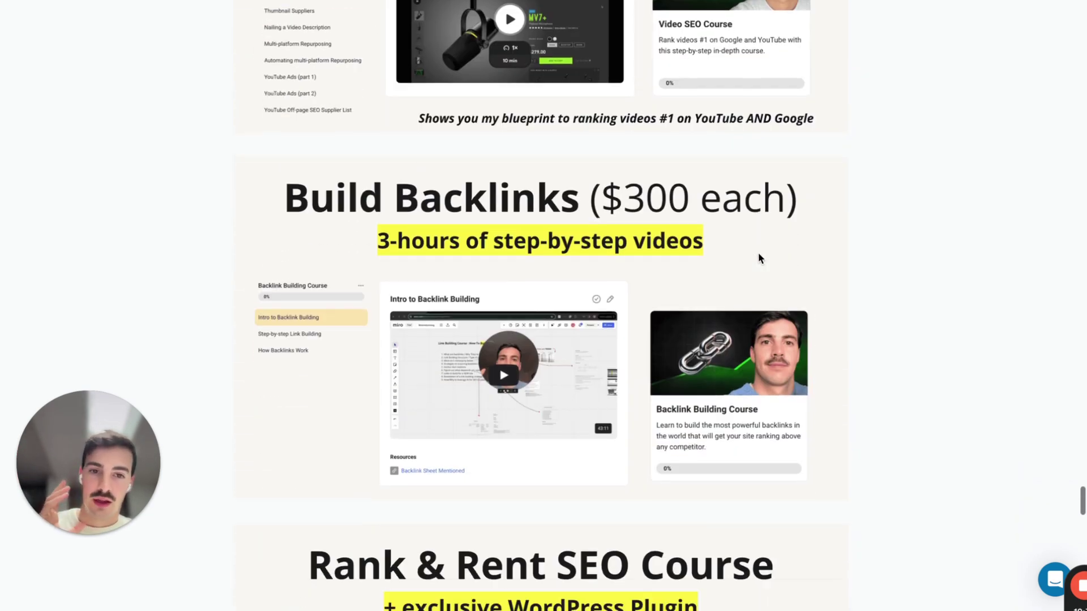
scroll(759, 257, down, 20)
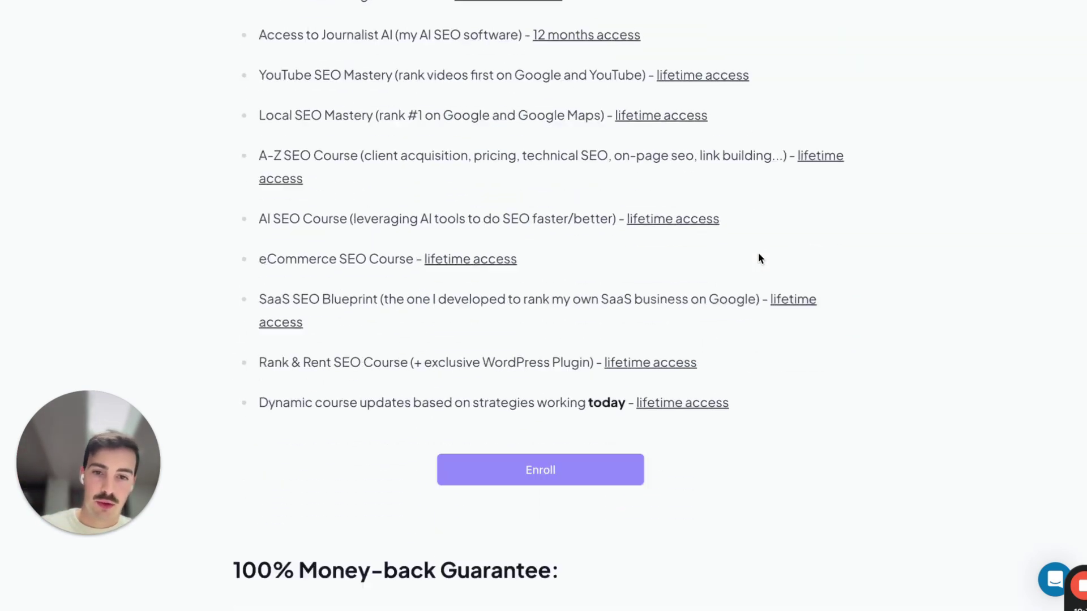
scroll(759, 252, up, 3)
Step: Highlight the course summary and guarantee text, then clear the selection
drag(238, 107, 582, 366)
scroll(452, 391, down, 5)
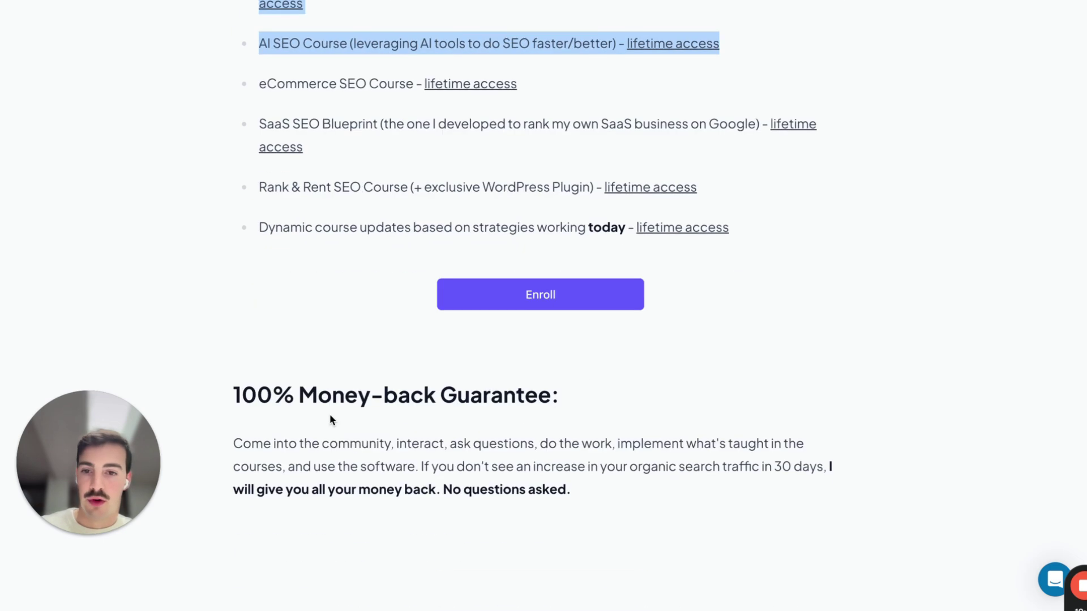
drag(230, 418, 639, 516)
click(751, 405)
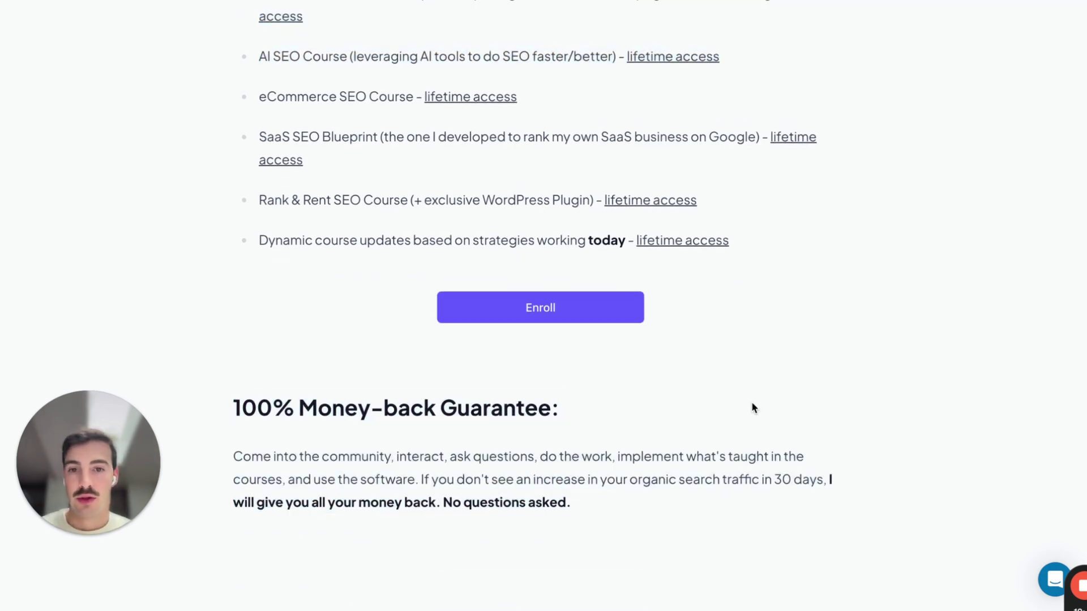
scroll(751, 405, up, 1)
scroll(752, 407, up, 4)
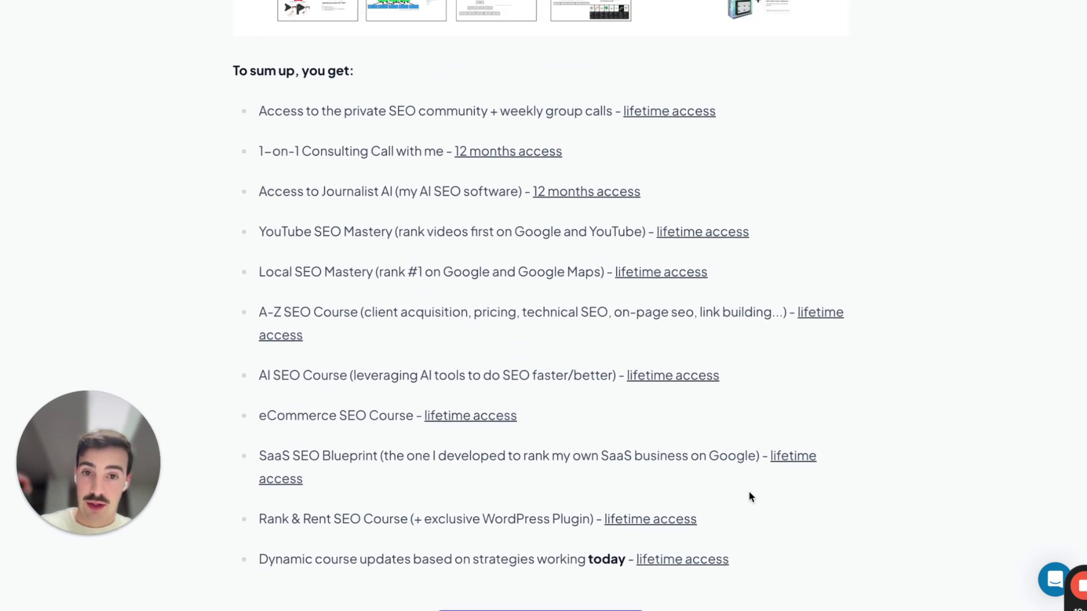